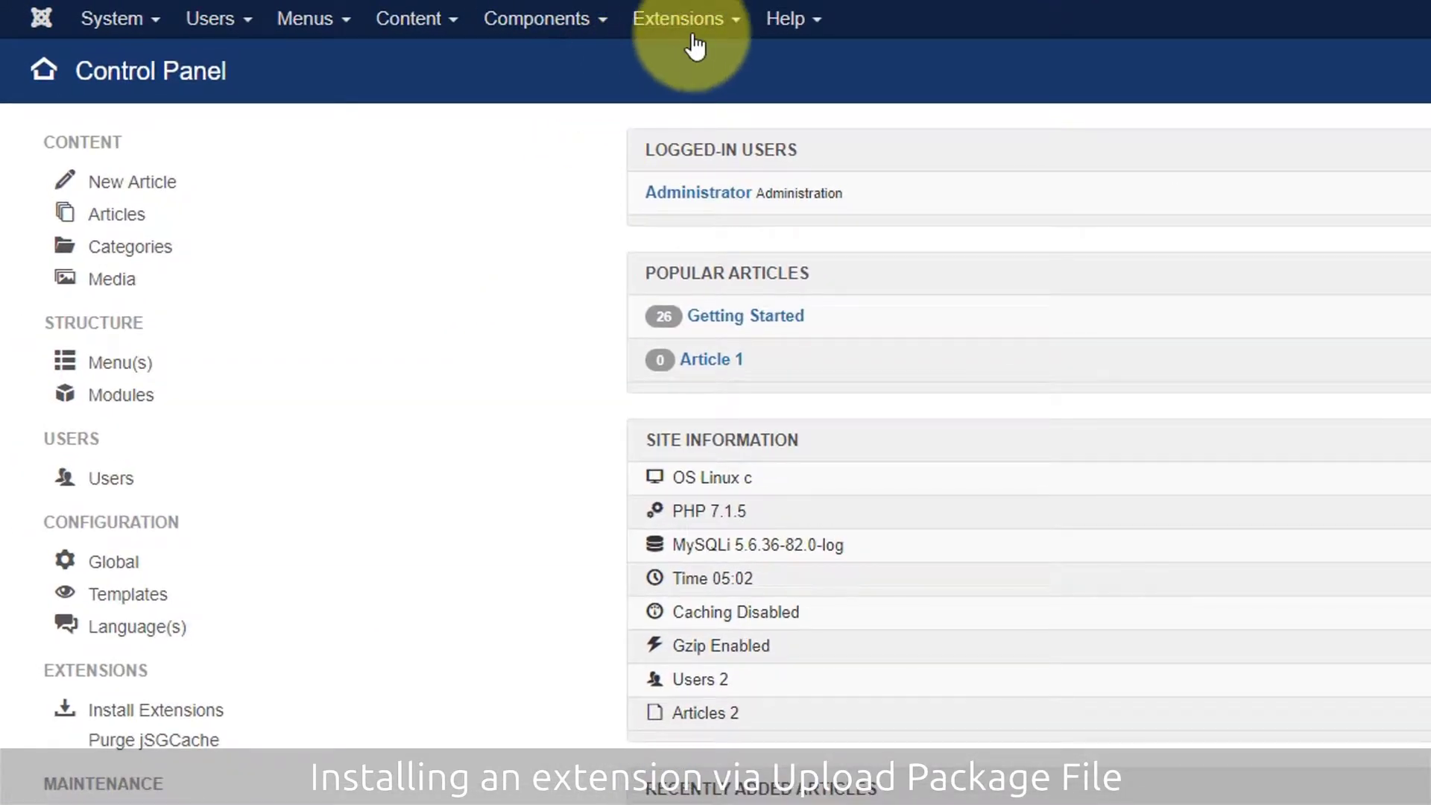
Step: Install an extension in Joomla by adding its package file to the Upload Package File area of the extension installer
{"action": "left_click", "coordinate": [706, 23]}
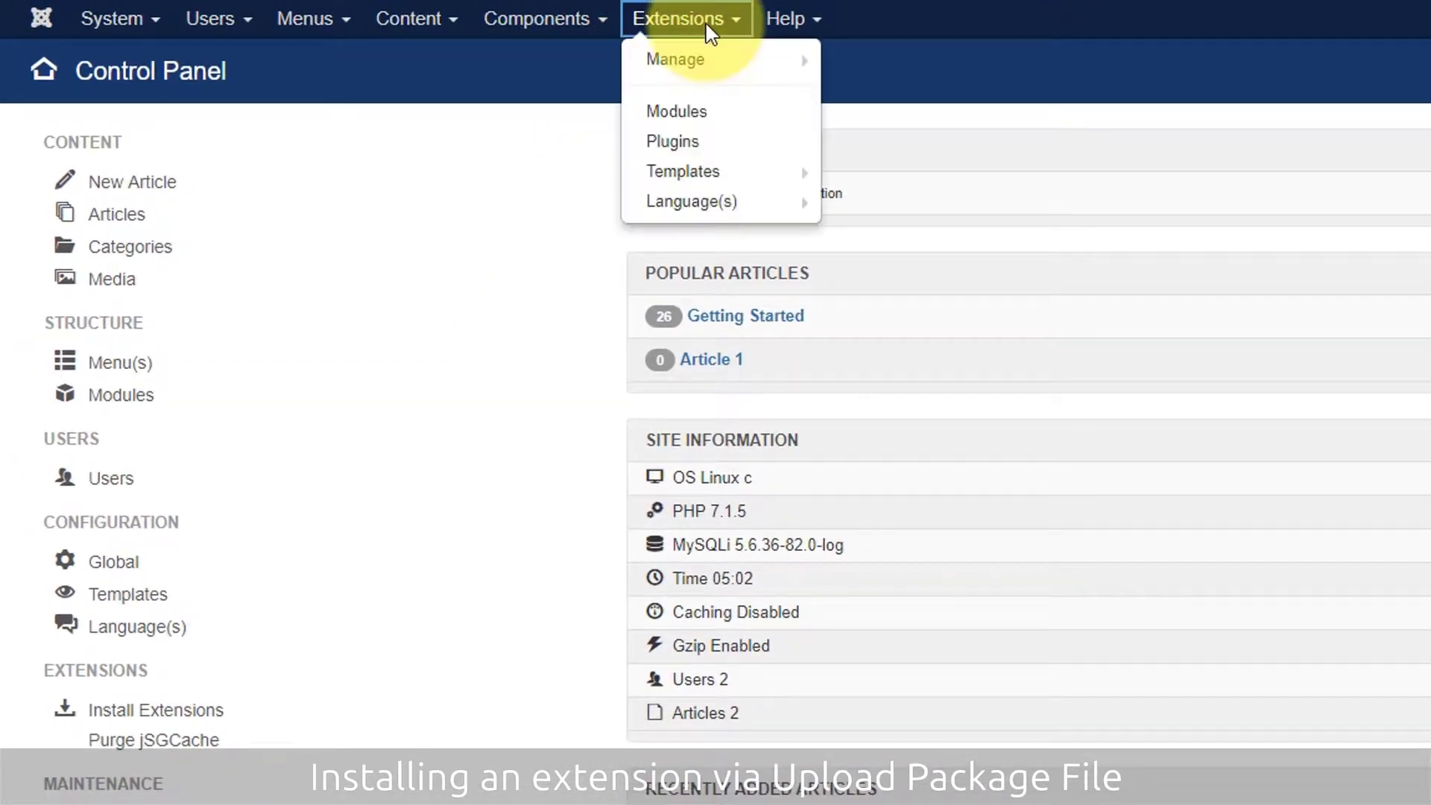
{"action": "mouse_move", "coordinate": [728, 63]}
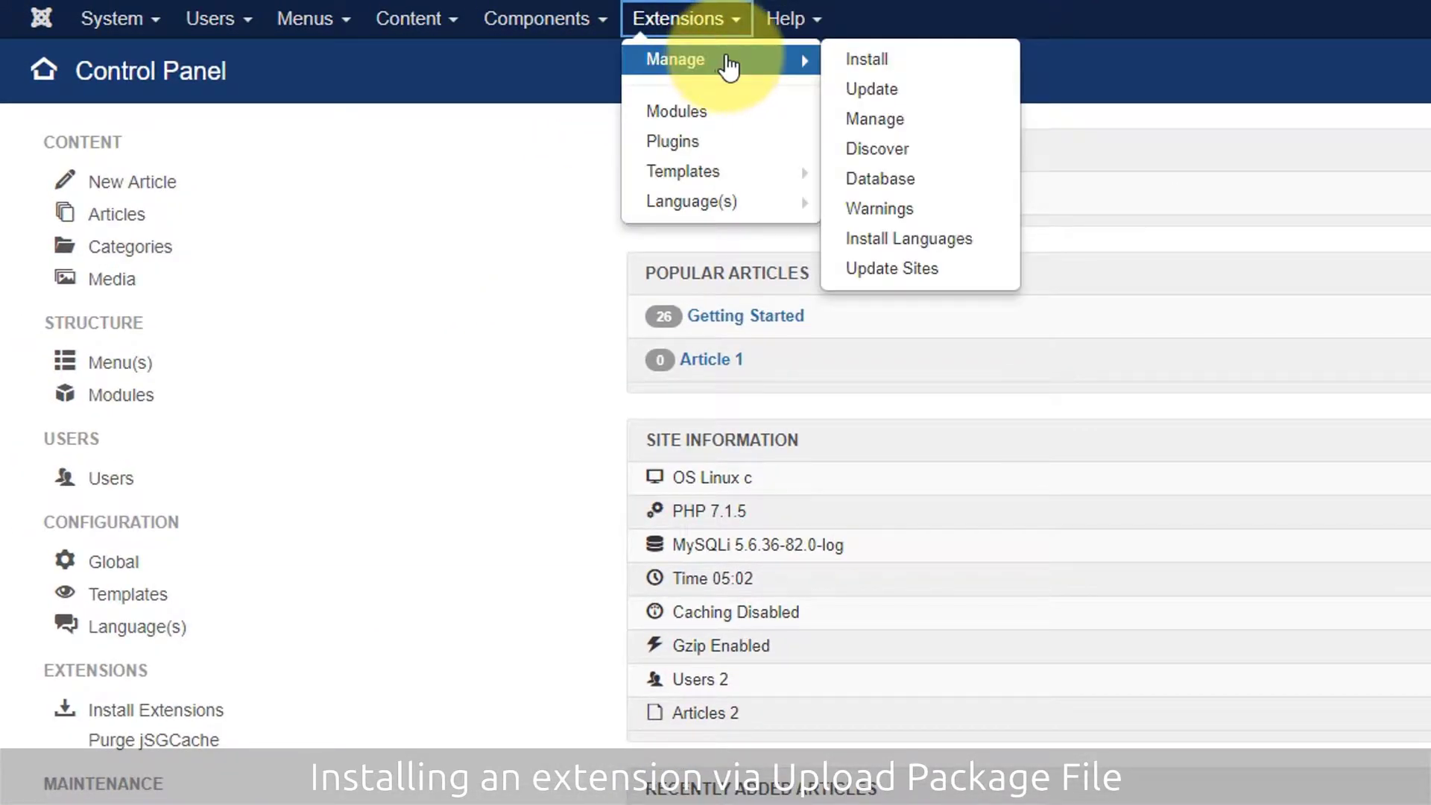
{"action": "left_click", "coordinate": [867, 64]}
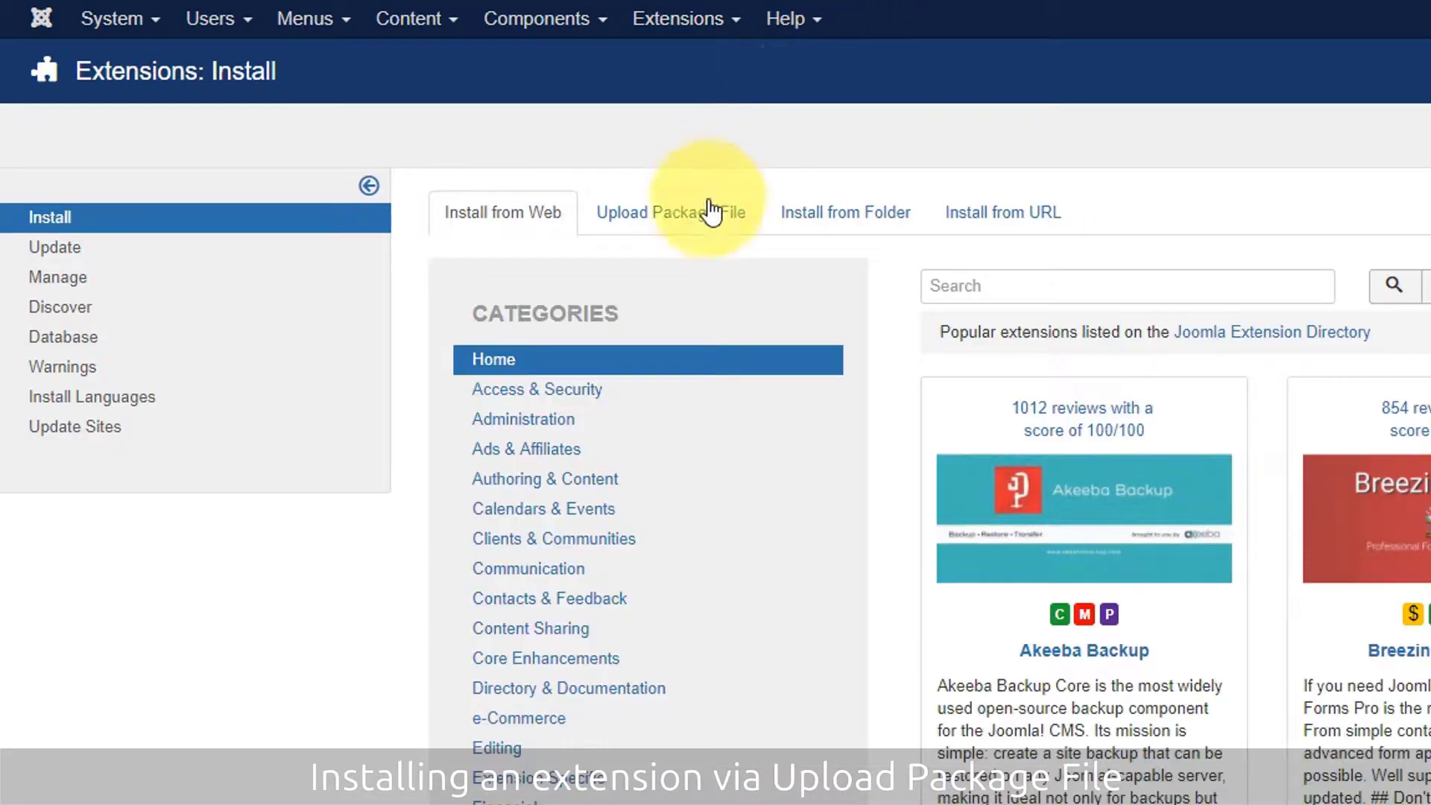
{"action": "left_click", "coordinate": [705, 220]}
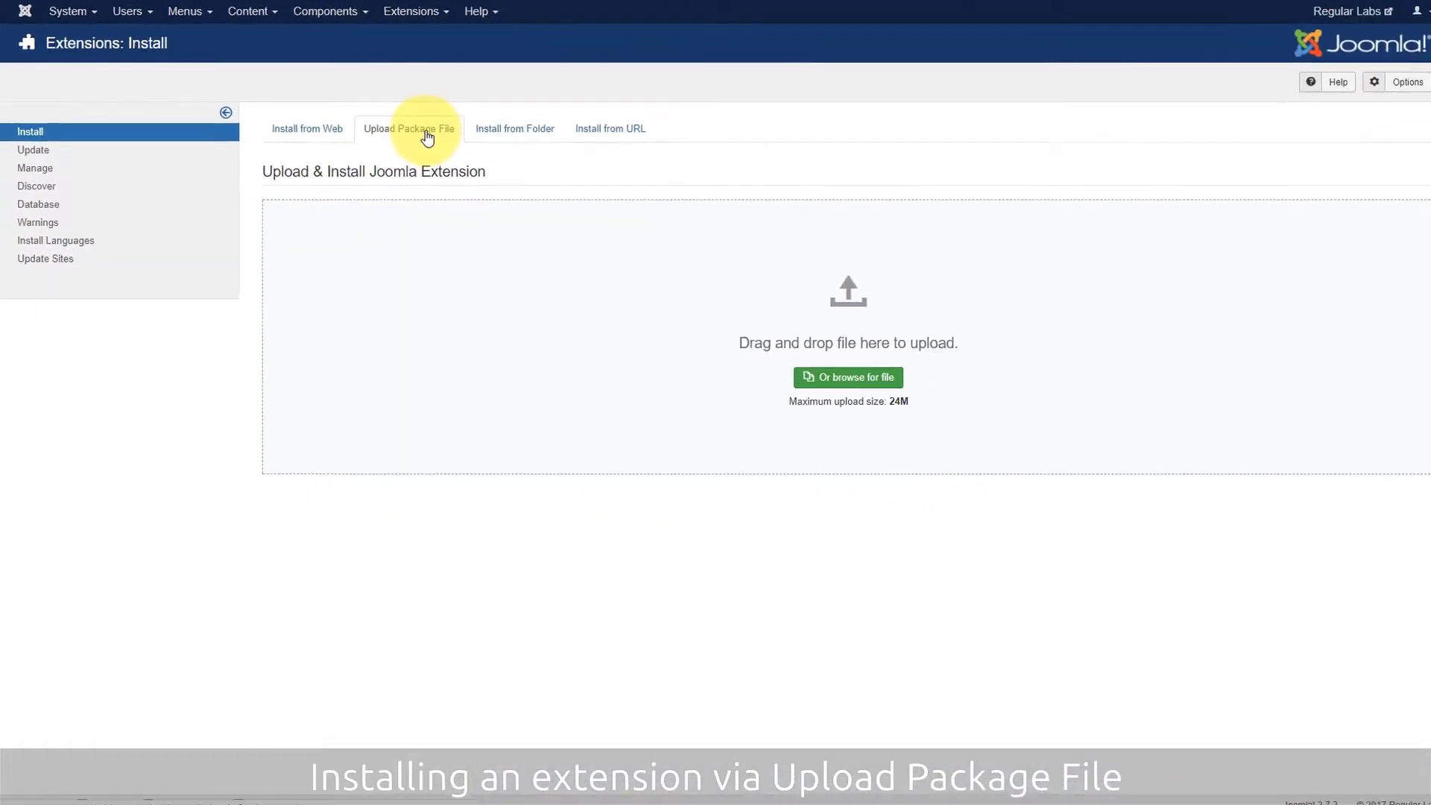
{"action": "key", "text": "alt+Tab"}
{"action": "left_click_drag", "start_coordinate": [189, 291], "coordinate": [867, 357]}
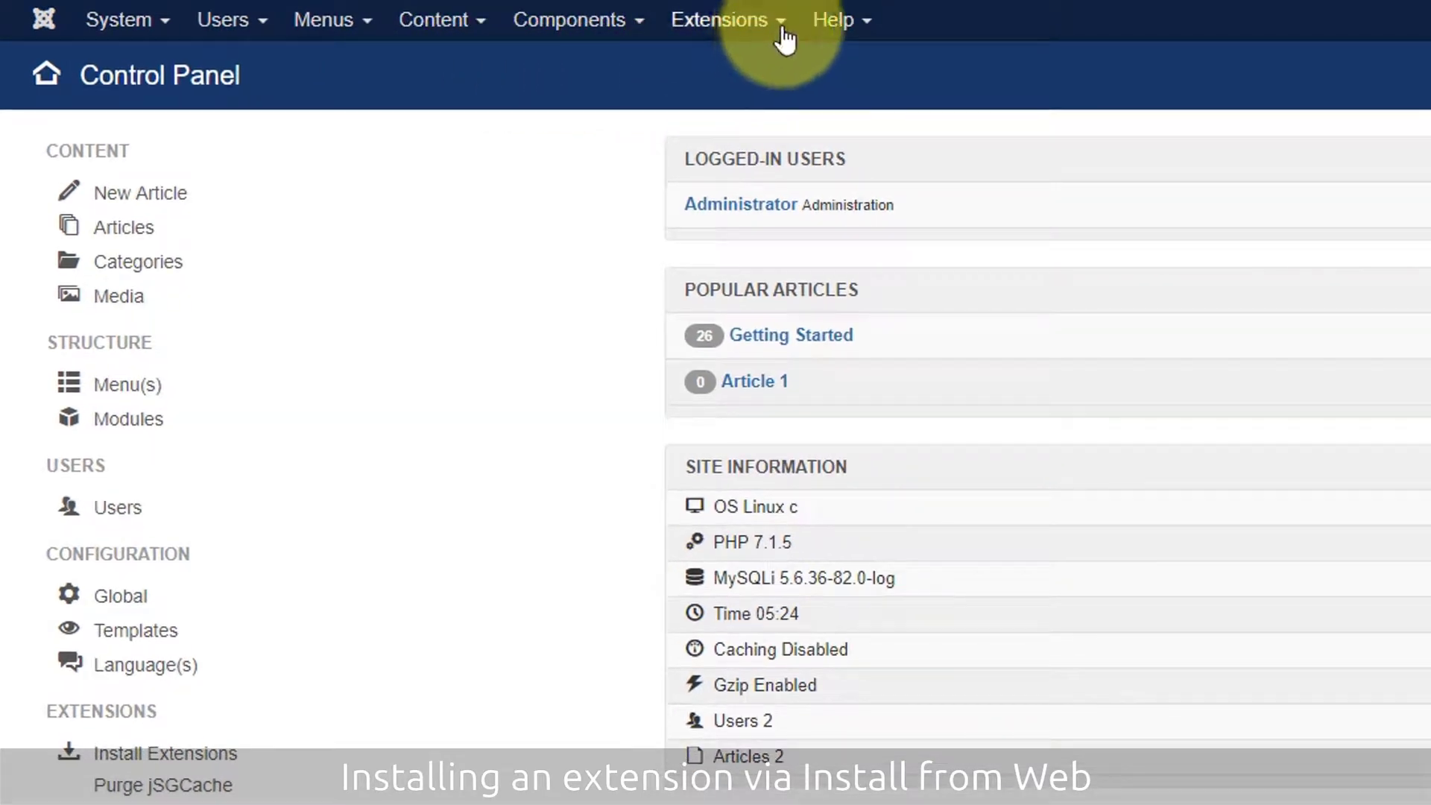
Step: Search the Install from Web catalogue for "advanced module manager" and install Advanced Module Manager from its listing
{"action": "left_click", "coordinate": [783, 24]}
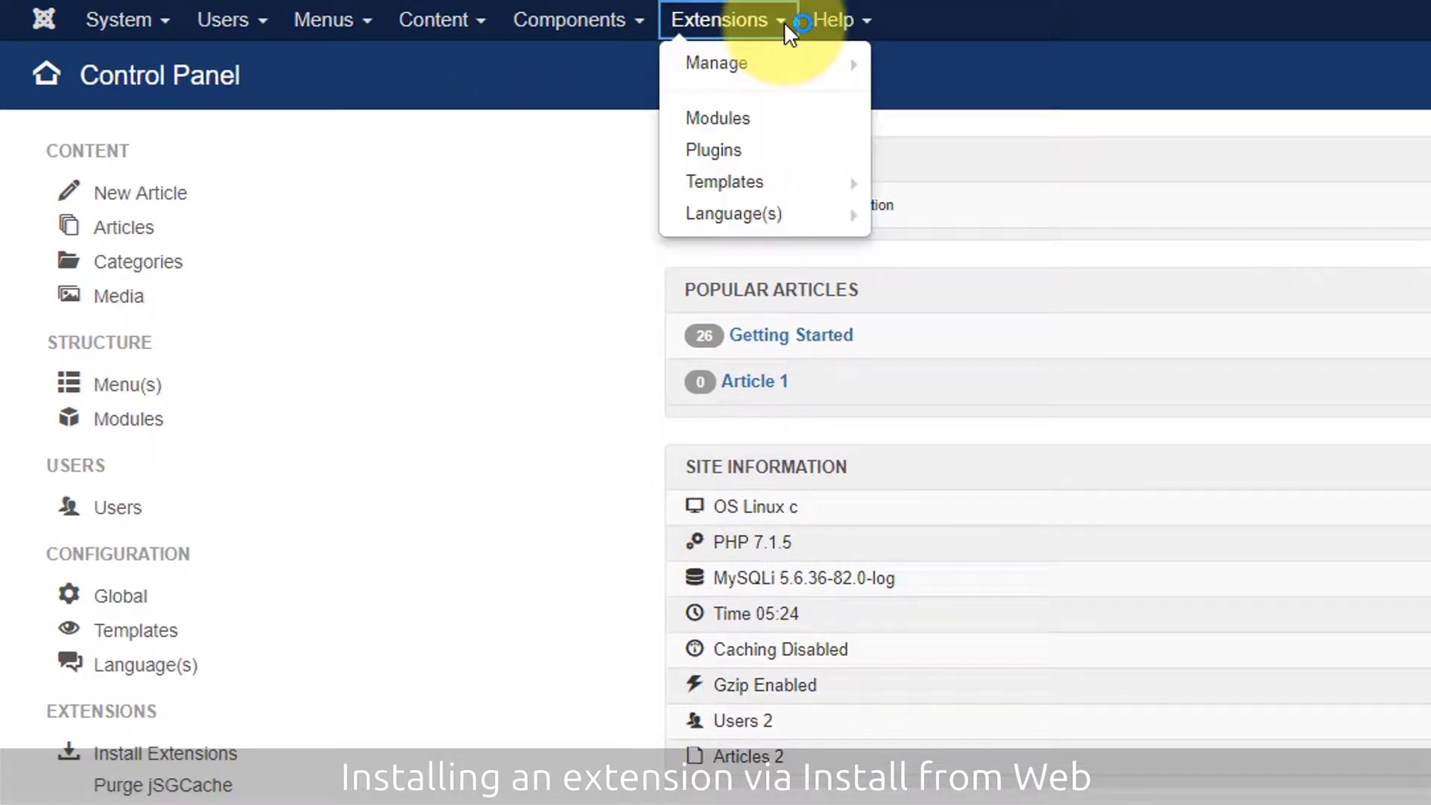
{"action": "mouse_move", "coordinate": [784, 70]}
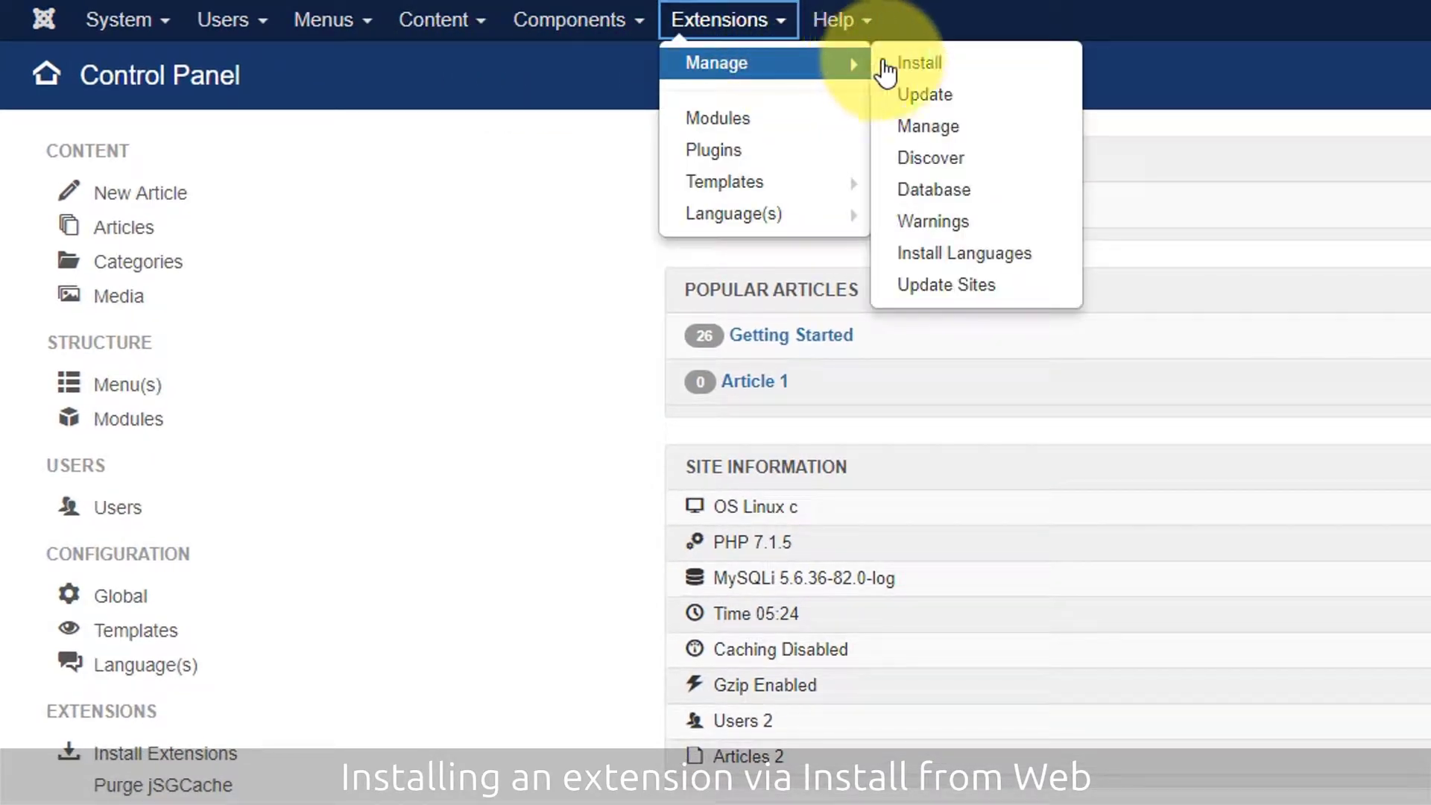
{"action": "left_click", "coordinate": [909, 67]}
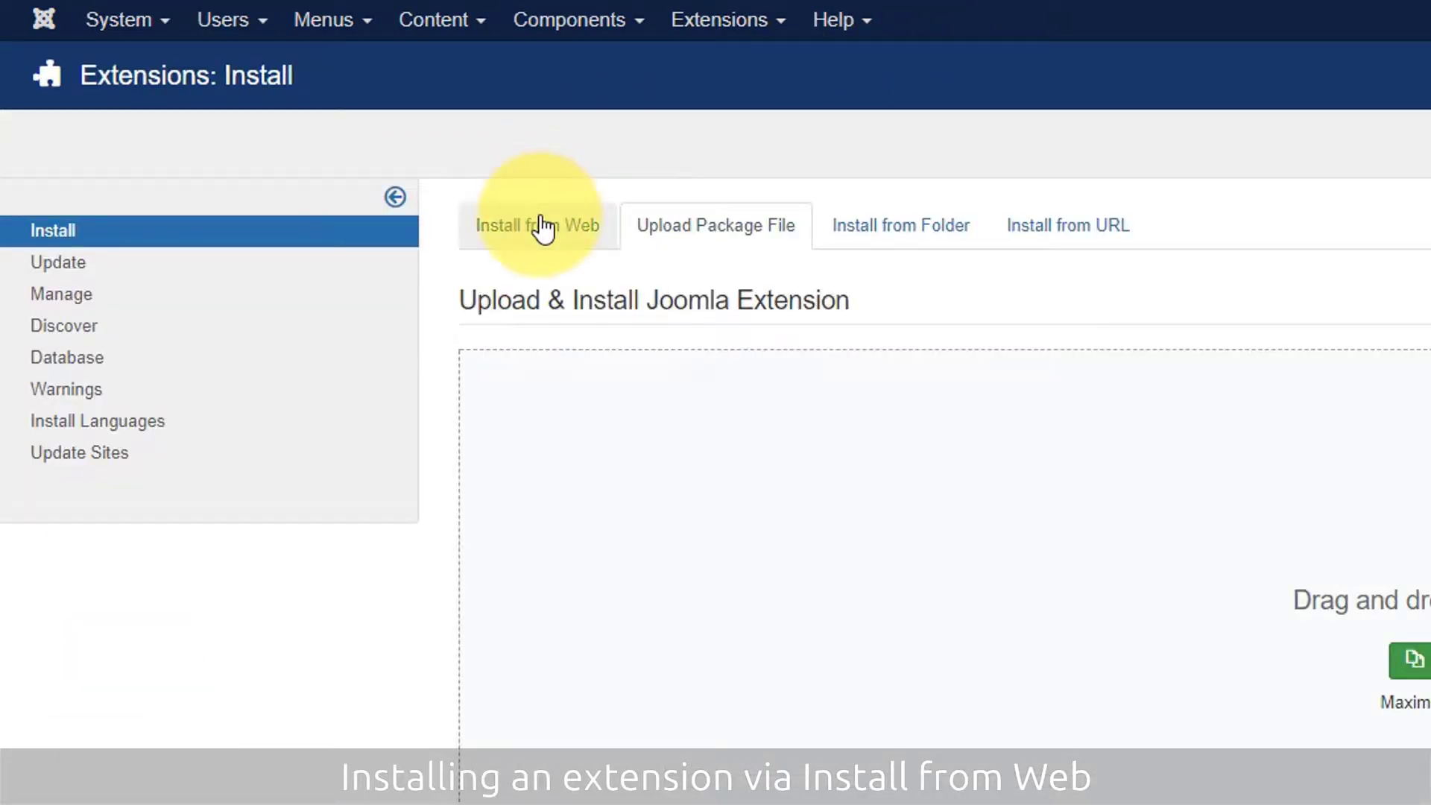
{"action": "left_click", "coordinate": [544, 225]}
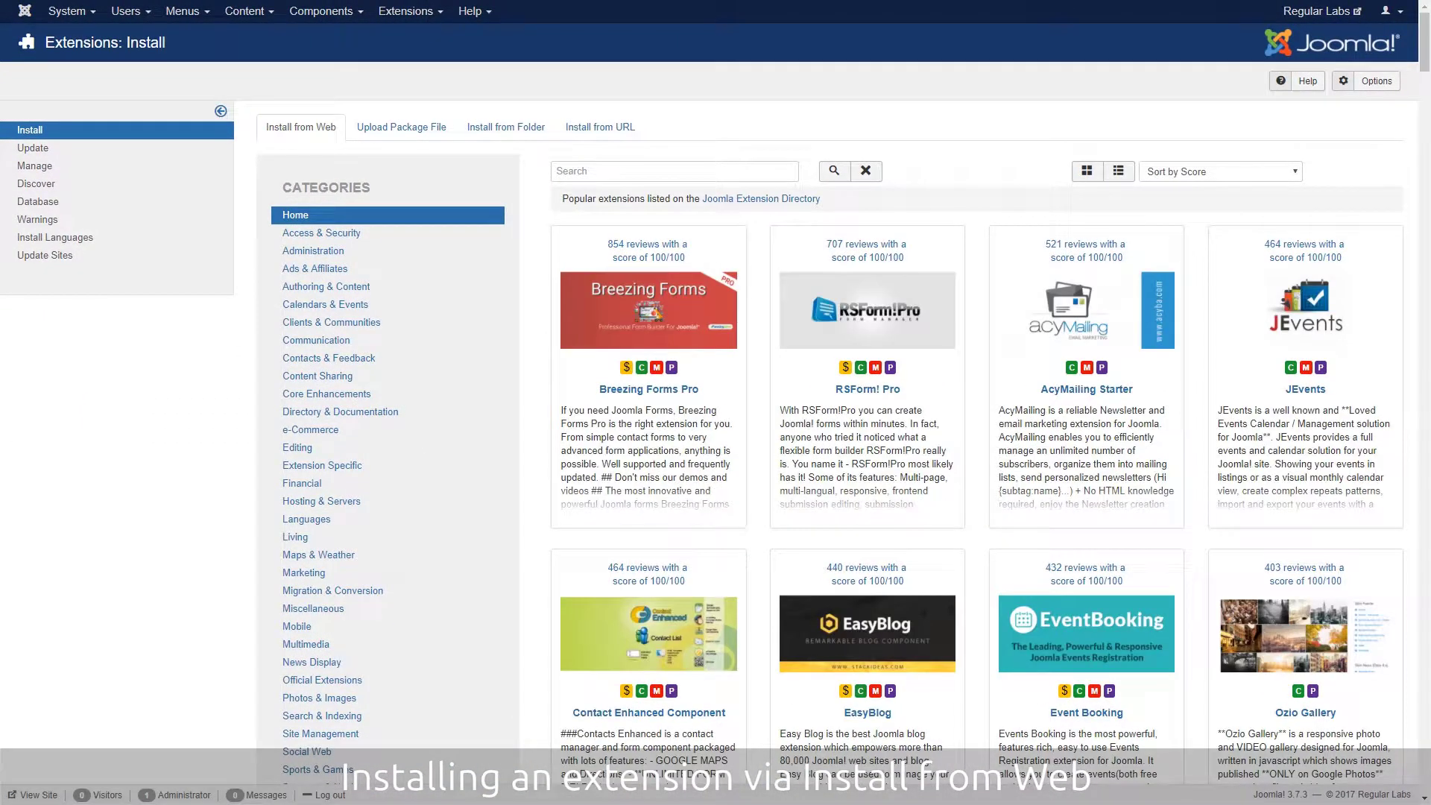
{"action": "left_click", "coordinate": [562, 171]}
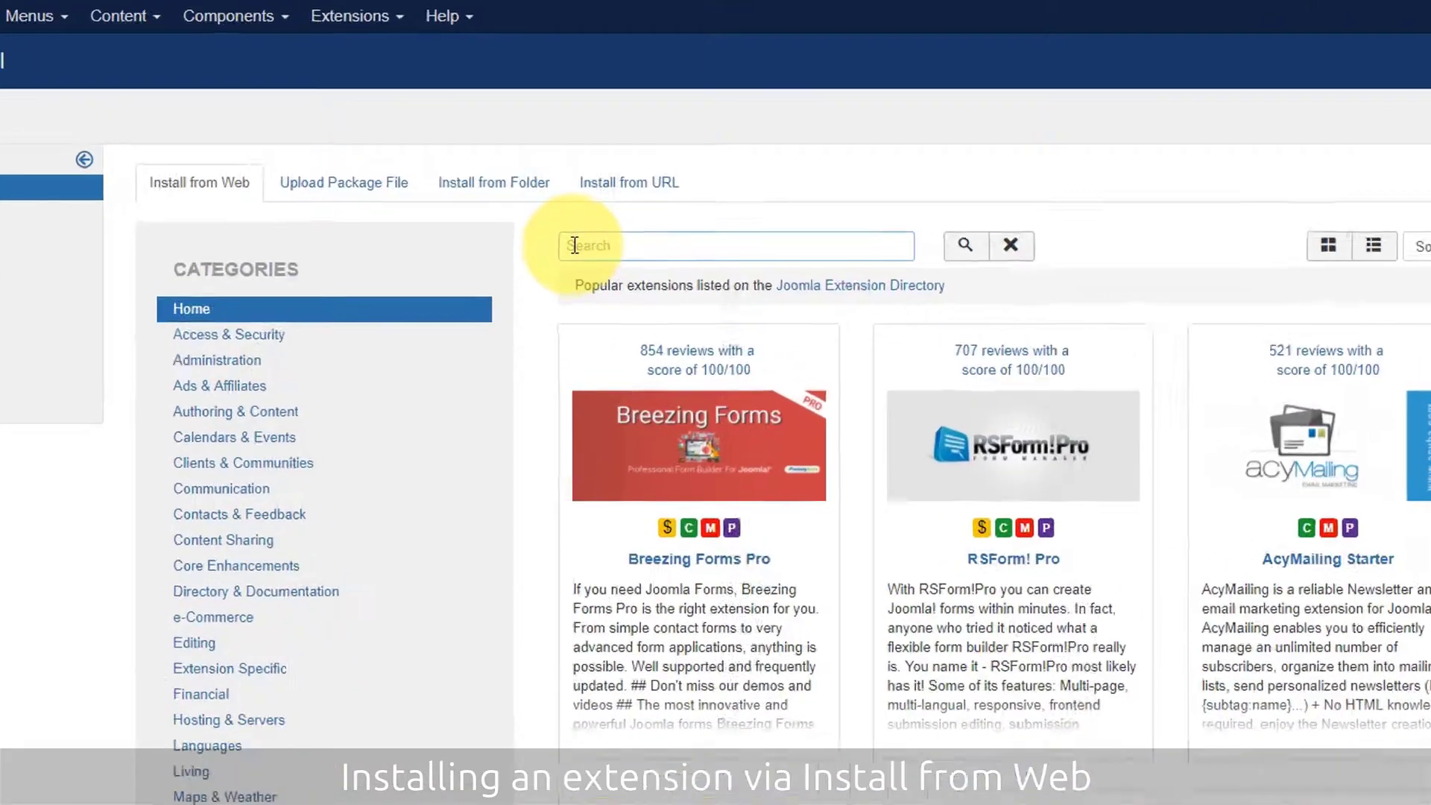
{"action": "type", "text": "advanced module manager"}
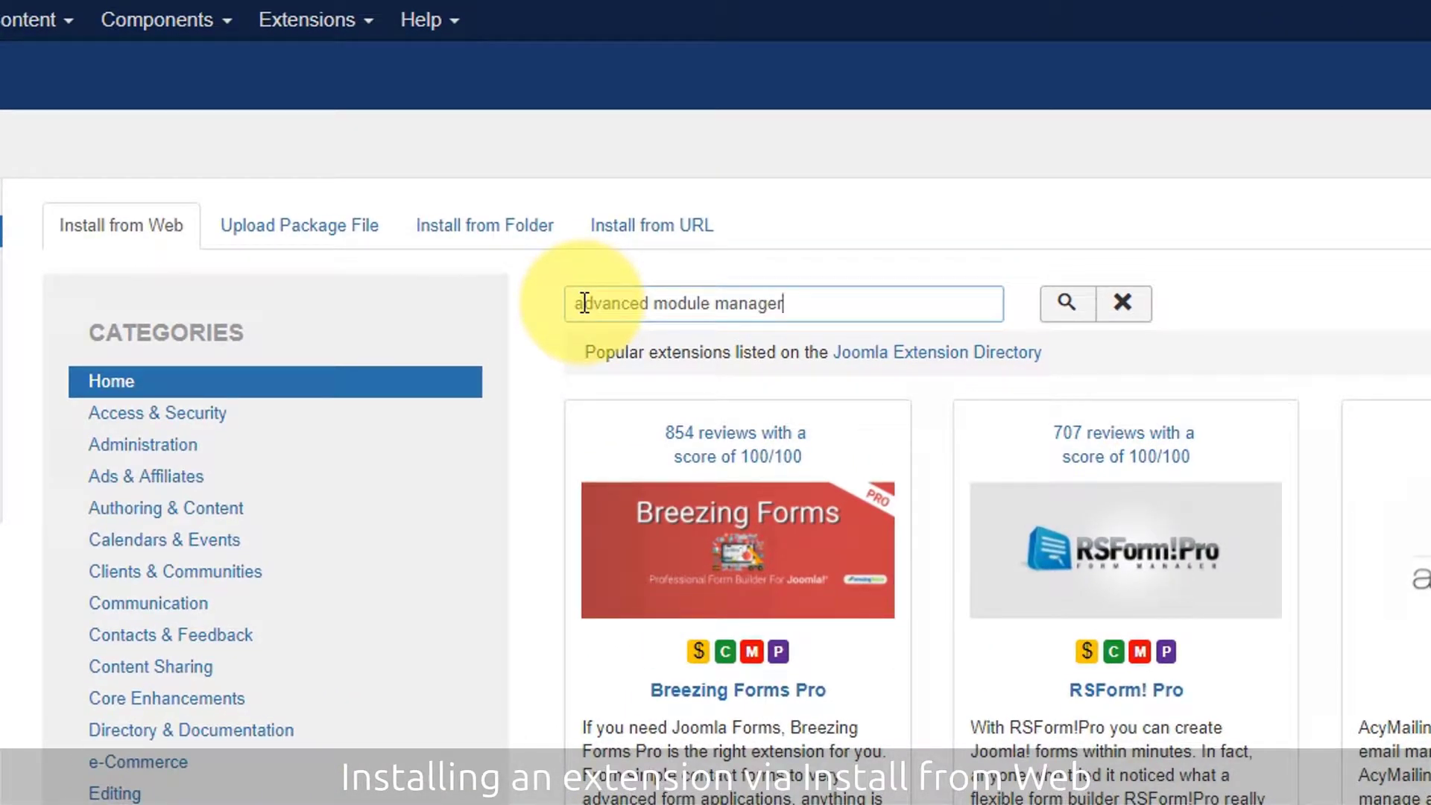
{"action": "left_click", "coordinate": [1065, 313]}
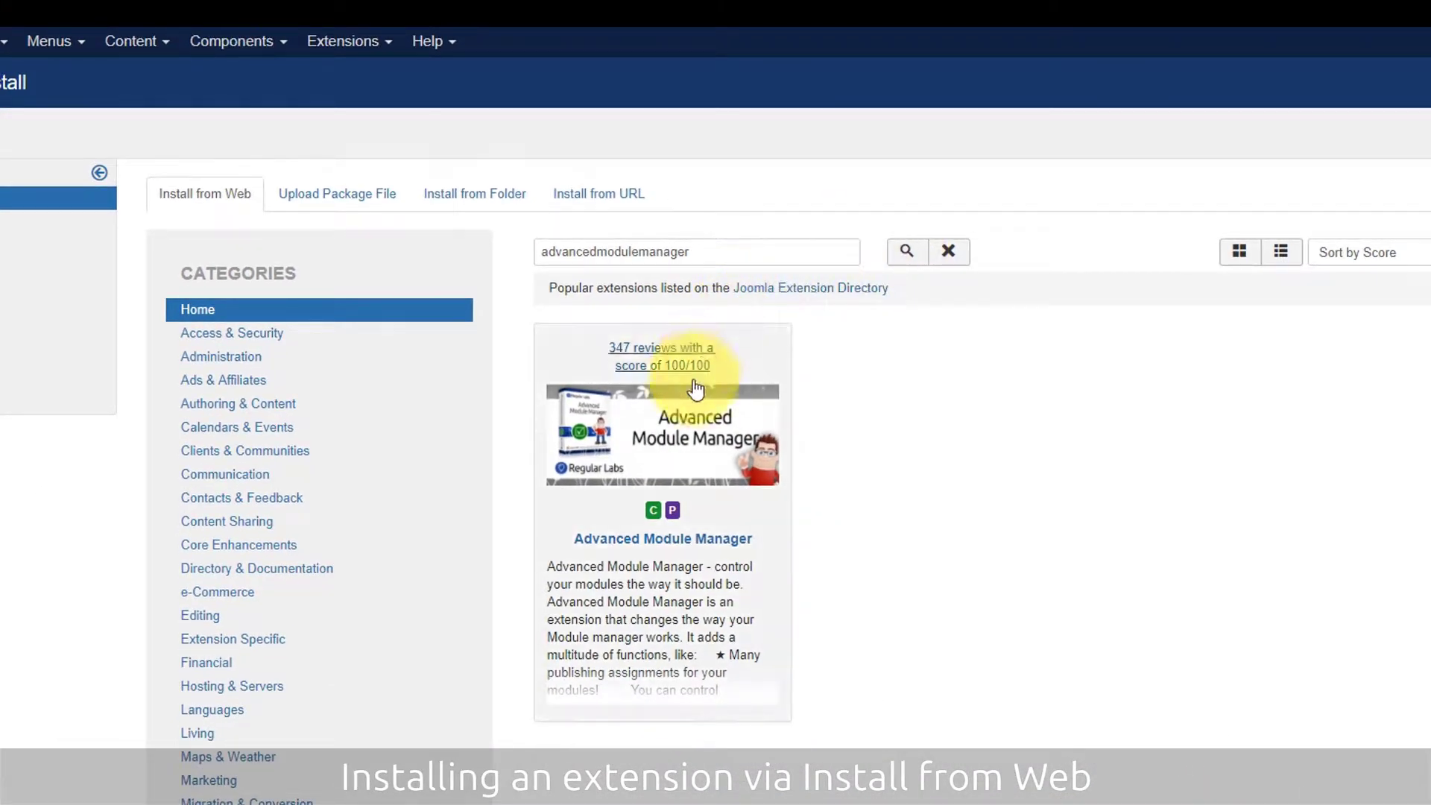
{"action": "left_click", "coordinate": [677, 417]}
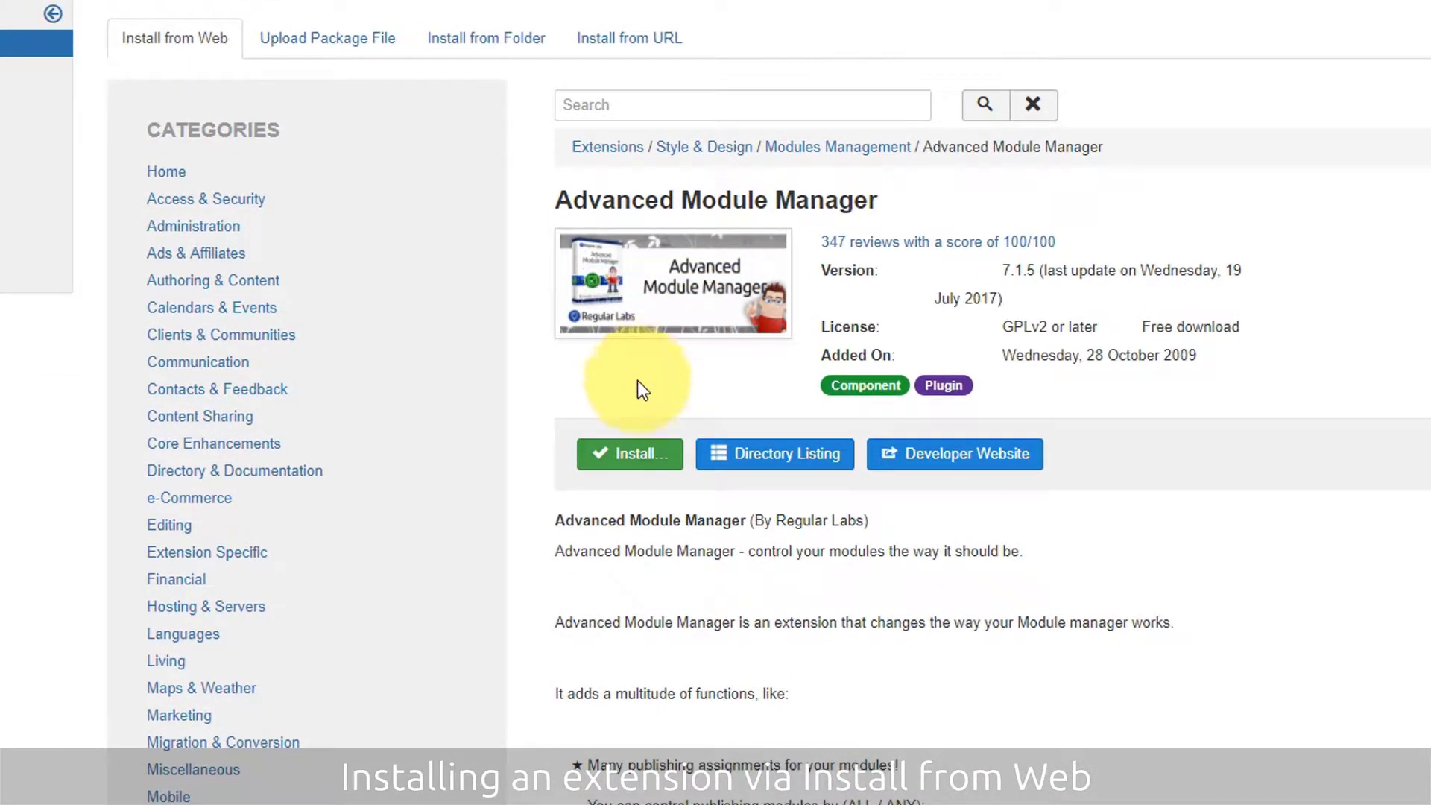
{"action": "left_click", "coordinate": [626, 464]}
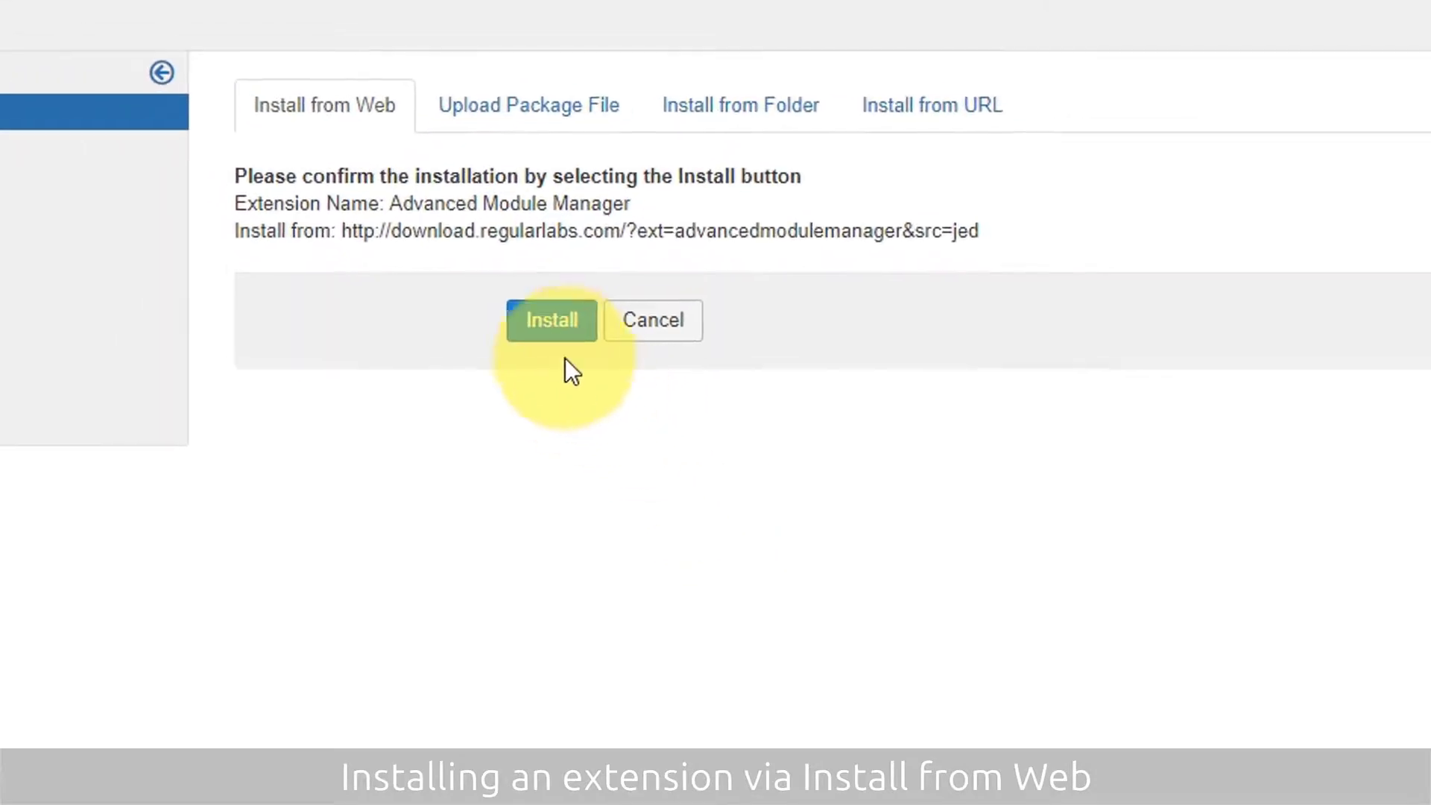
{"action": "left_click", "coordinate": [383, 224]}
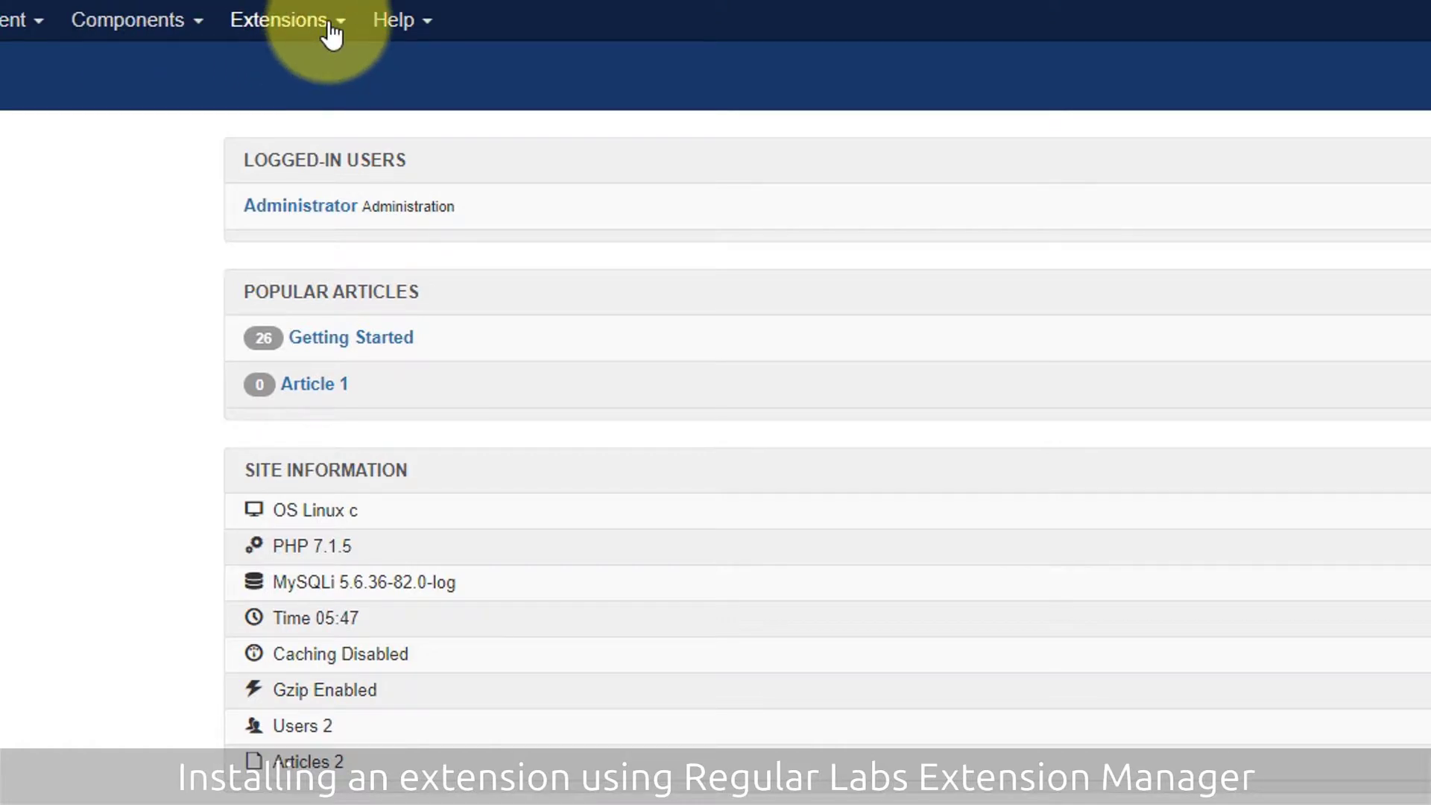
Step: Find "extensionmanager" in the Install from Web catalogue and install Regular Labs Extension Manager
{"action": "left_click", "coordinate": [329, 26]}
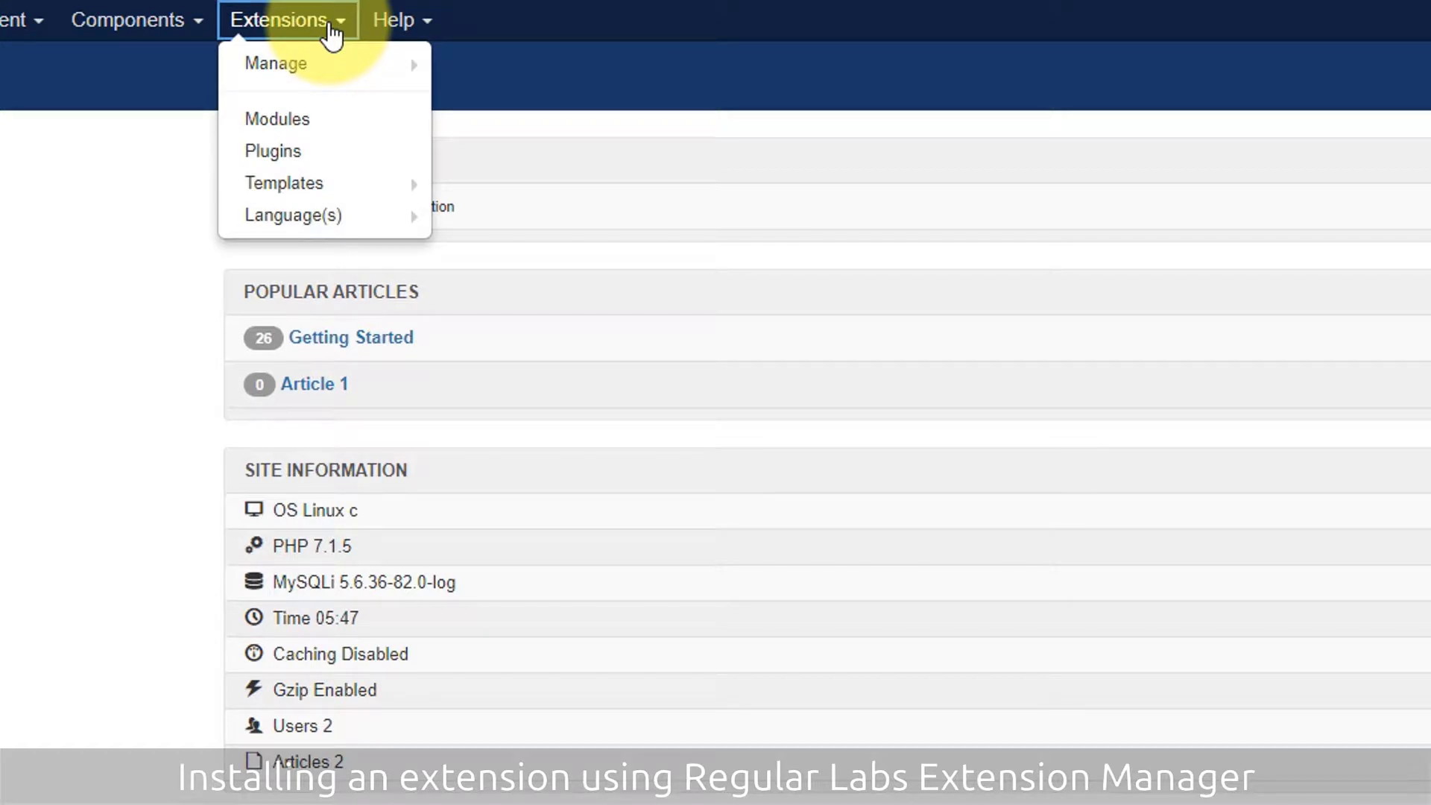
{"action": "mouse_move", "coordinate": [332, 65]}
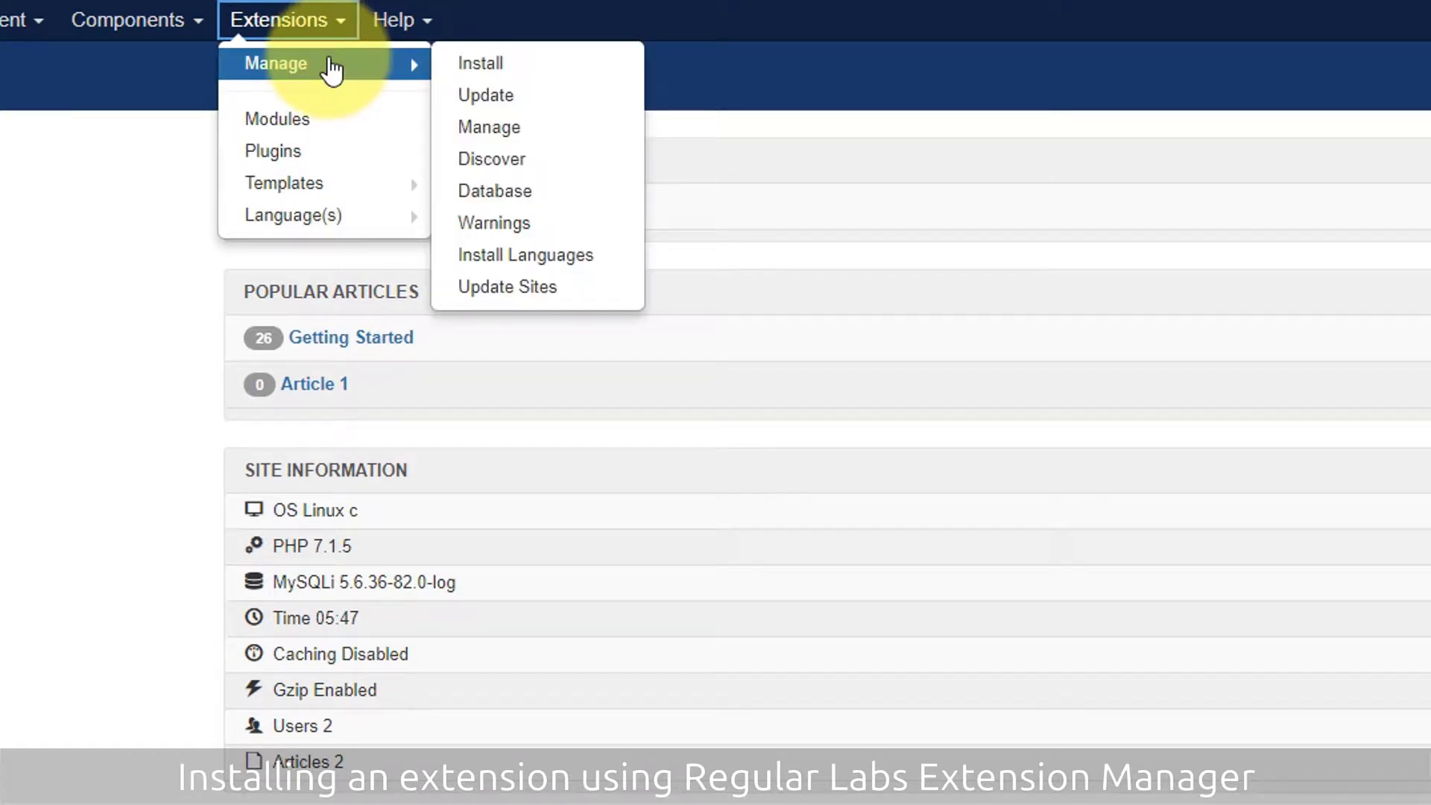
{"action": "left_click", "coordinate": [475, 73]}
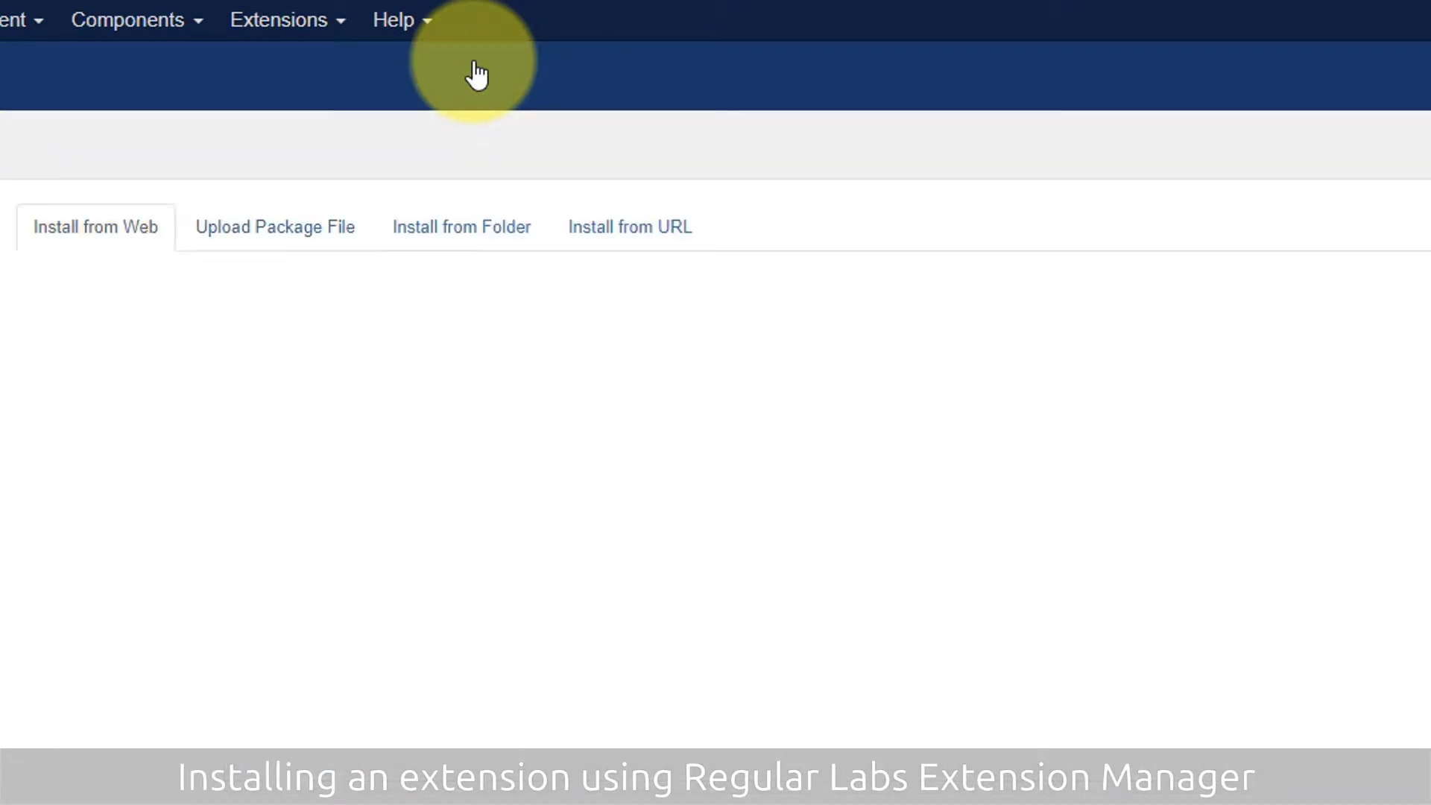
{"action": "left_click", "coordinate": [57, 228]}
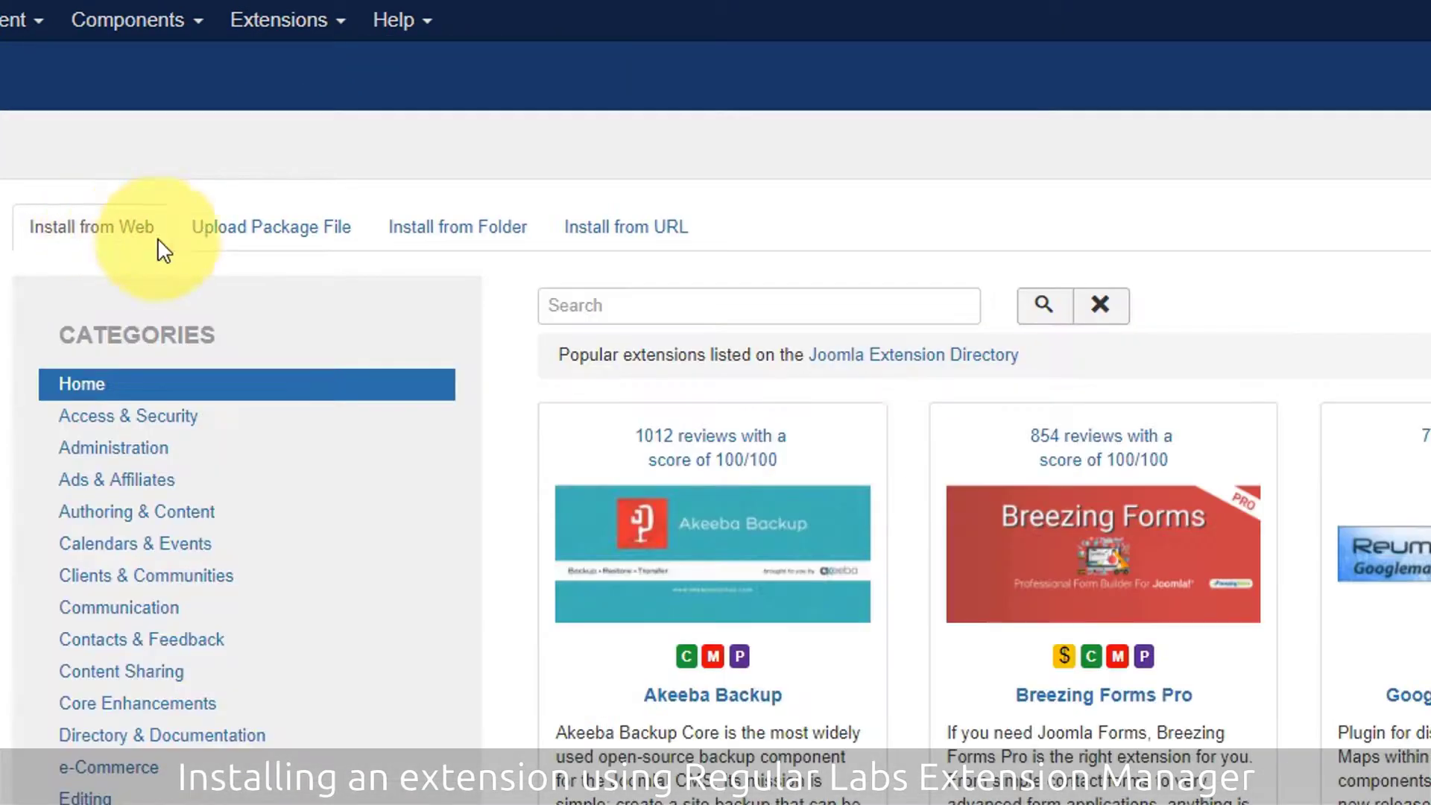
{"action": "right_click", "coordinate": [556, 304]}
{"action": "left_click", "coordinate": [640, 462]}
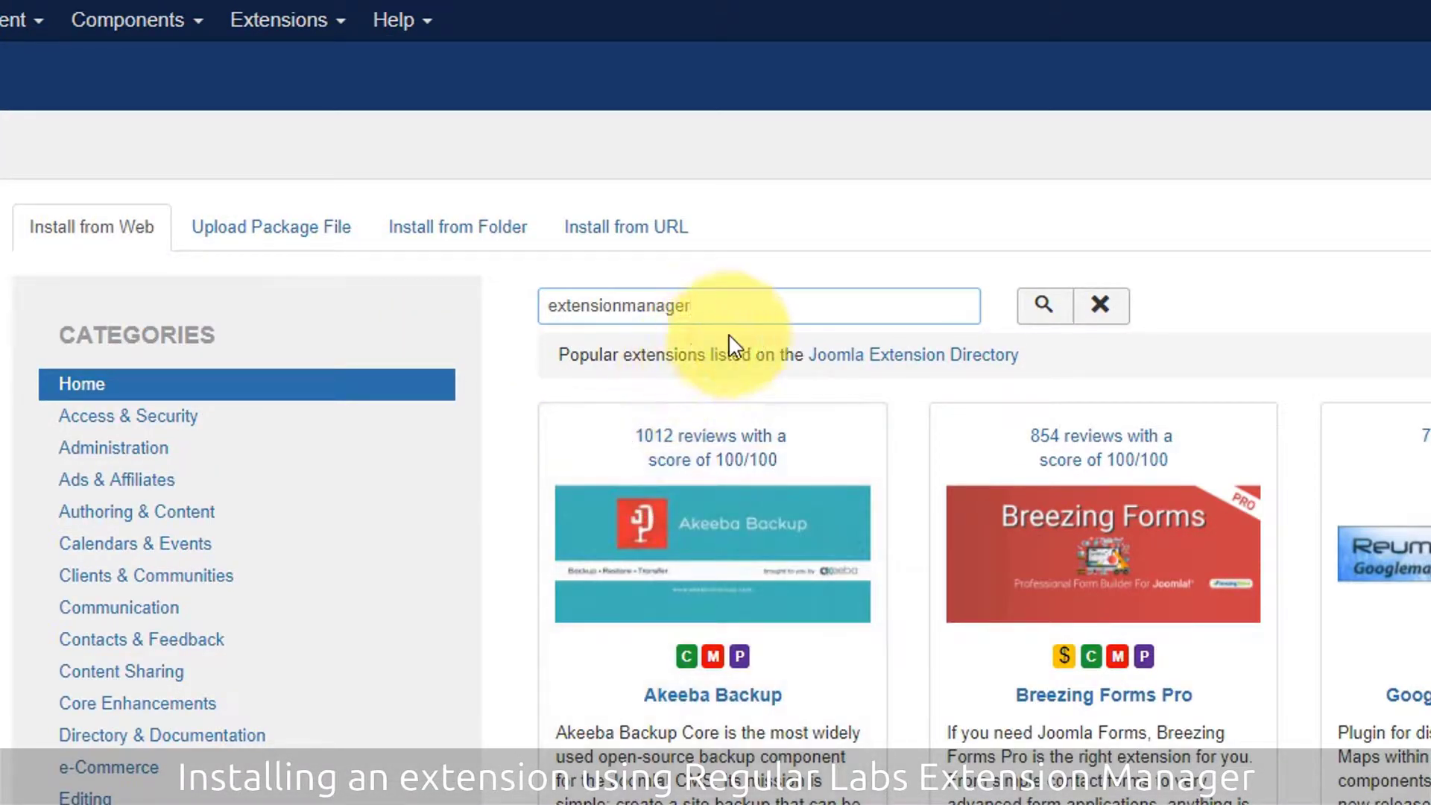
{"action": "left_click", "coordinate": [1040, 321]}
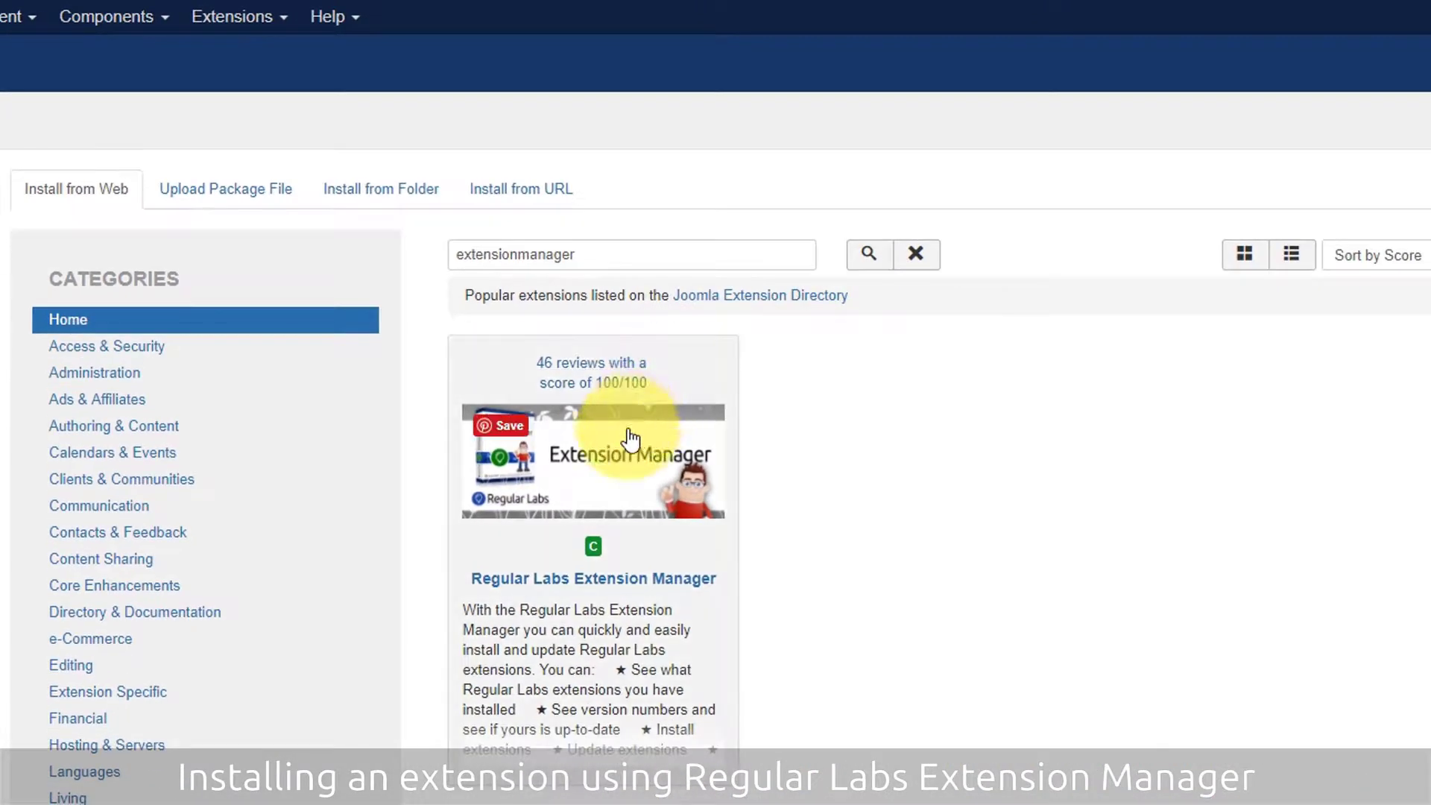
{"action": "left_click", "coordinate": [615, 504]}
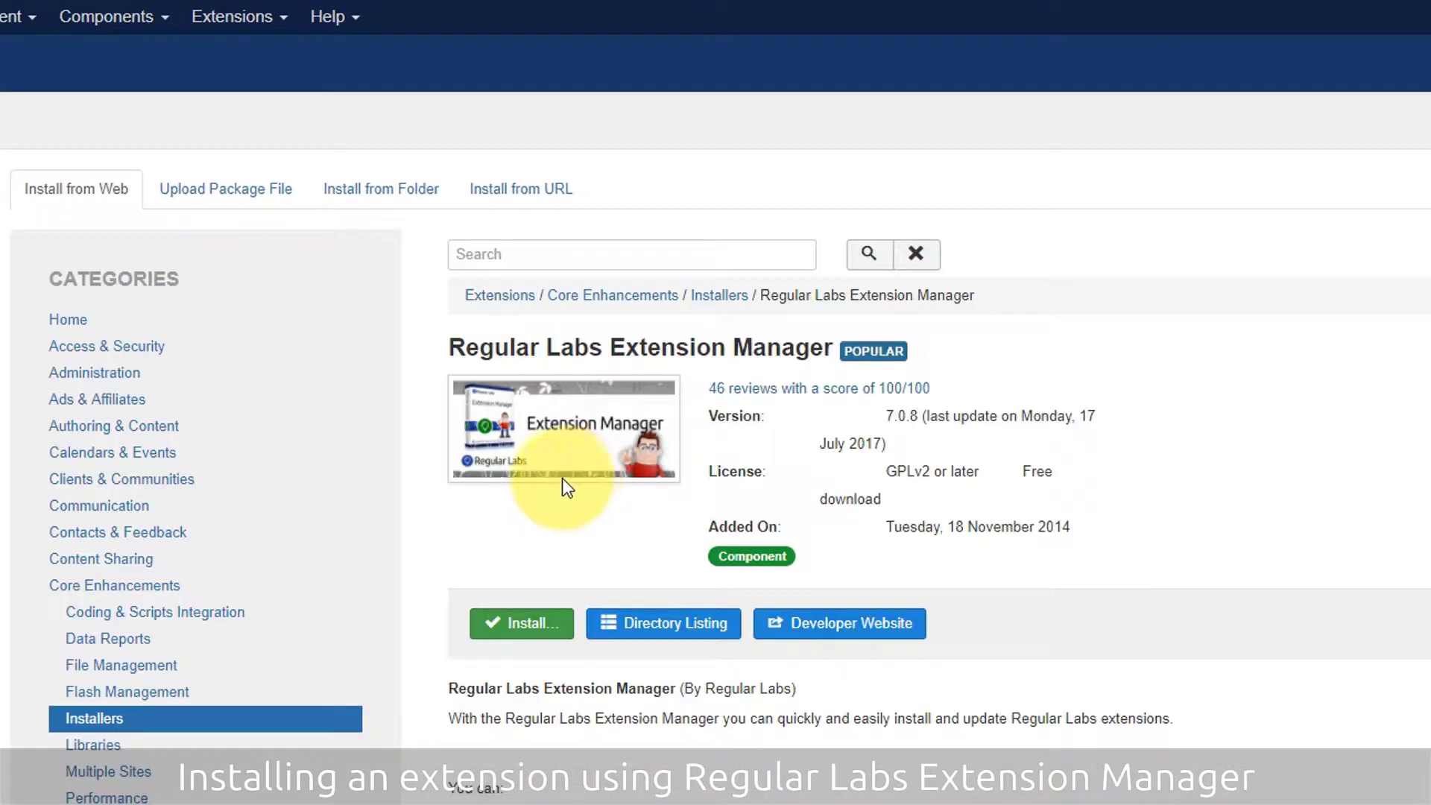
{"action": "left_click", "coordinate": [514, 623]}
{"action": "left_click", "coordinate": [222, 365]}
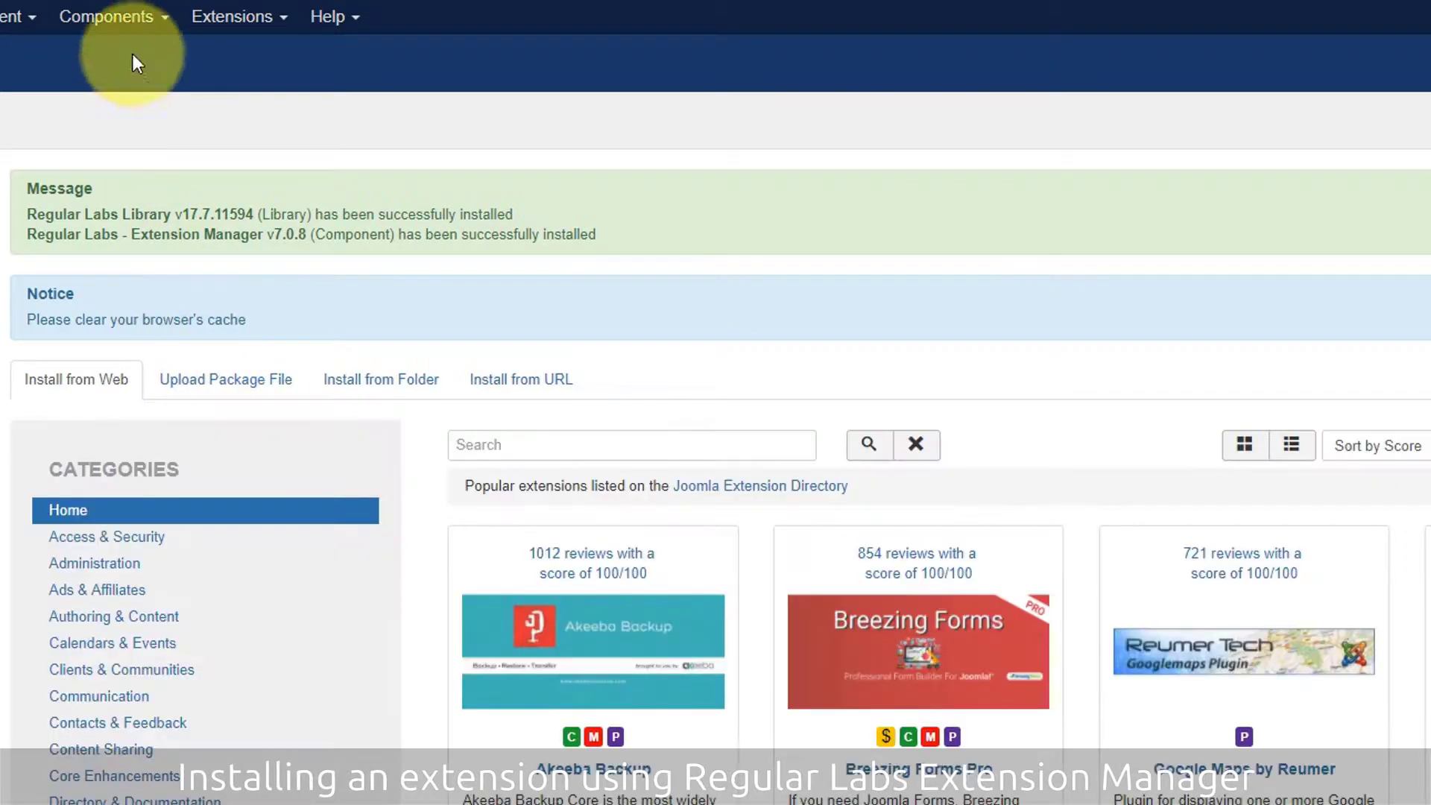
Step: Install Advanced Module Manager through the Regular Labs Extension Manager component, closing the install dialog when done
{"action": "left_click", "coordinate": [125, 18]}
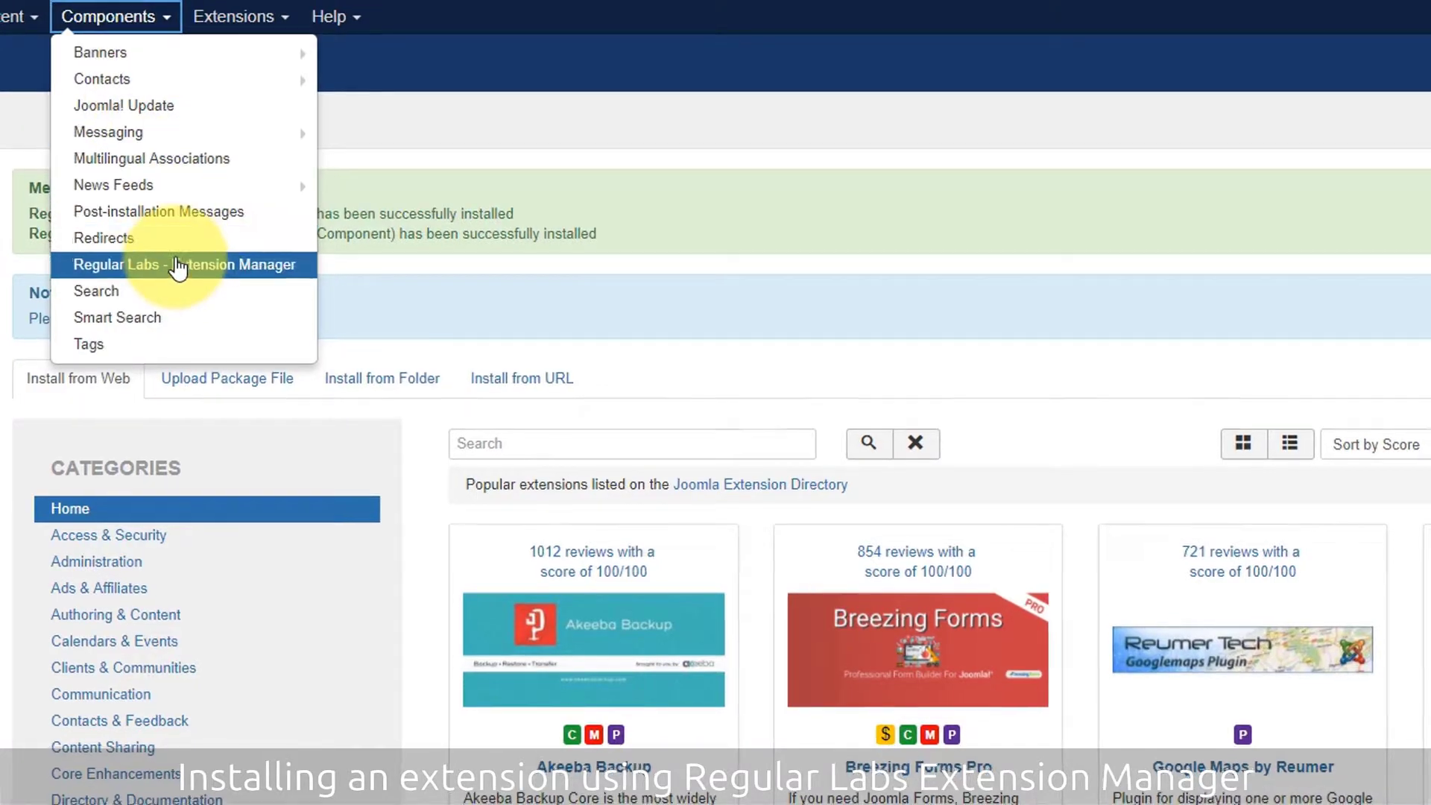
{"action": "left_click", "coordinate": [177, 266]}
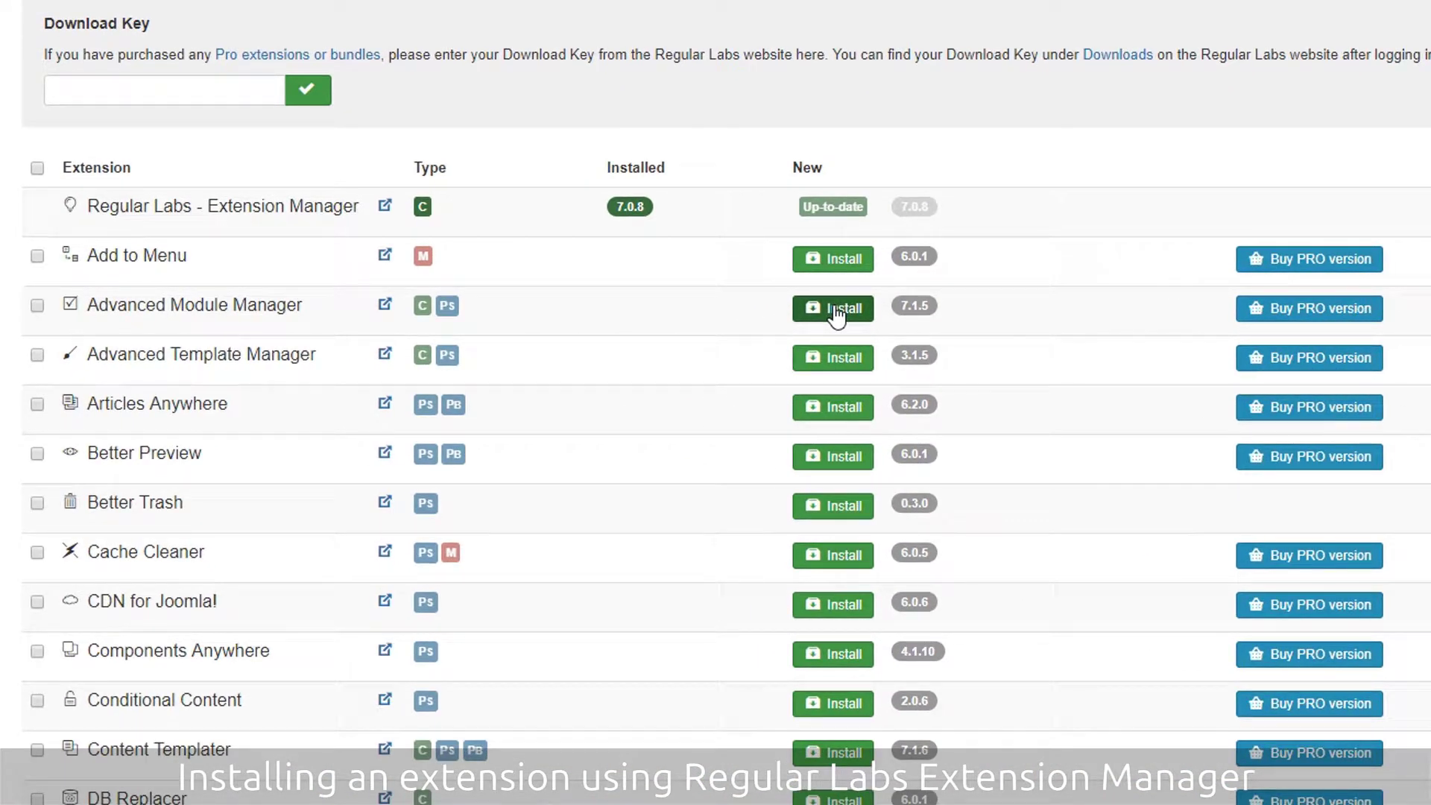
{"action": "left_click", "coordinate": [836, 313]}
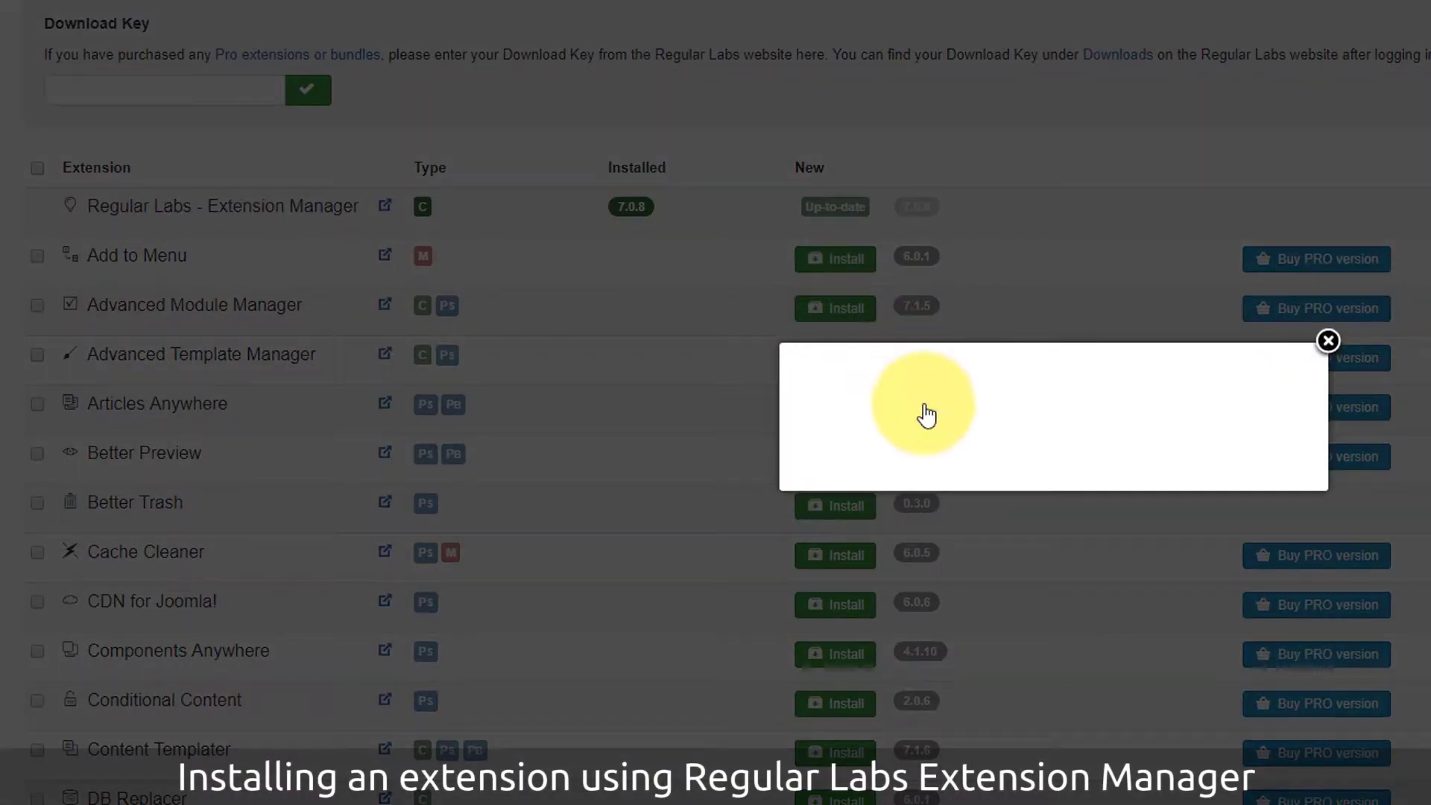
{"action": "left_click", "coordinate": [924, 406]}
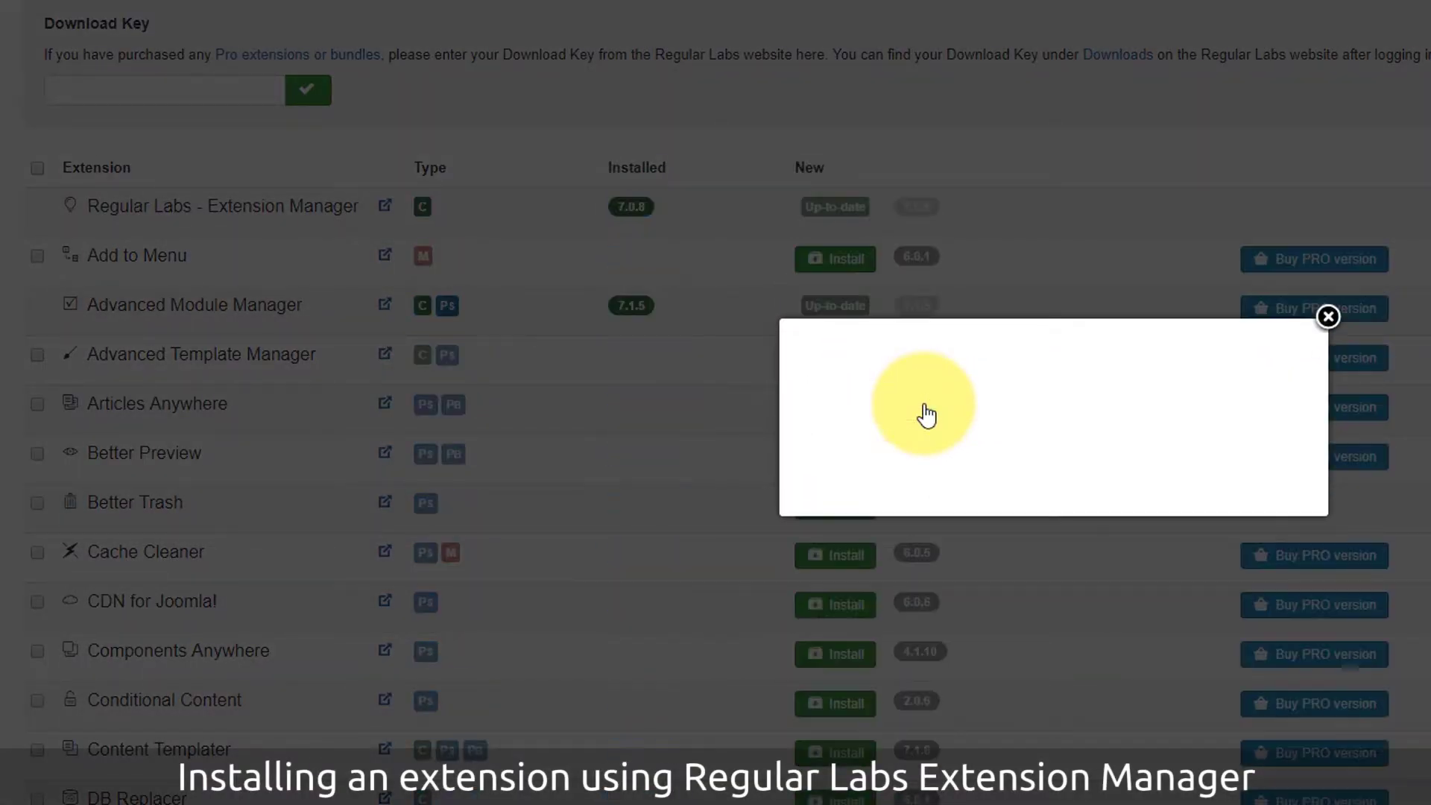
{"action": "left_click", "coordinate": [1328, 317]}
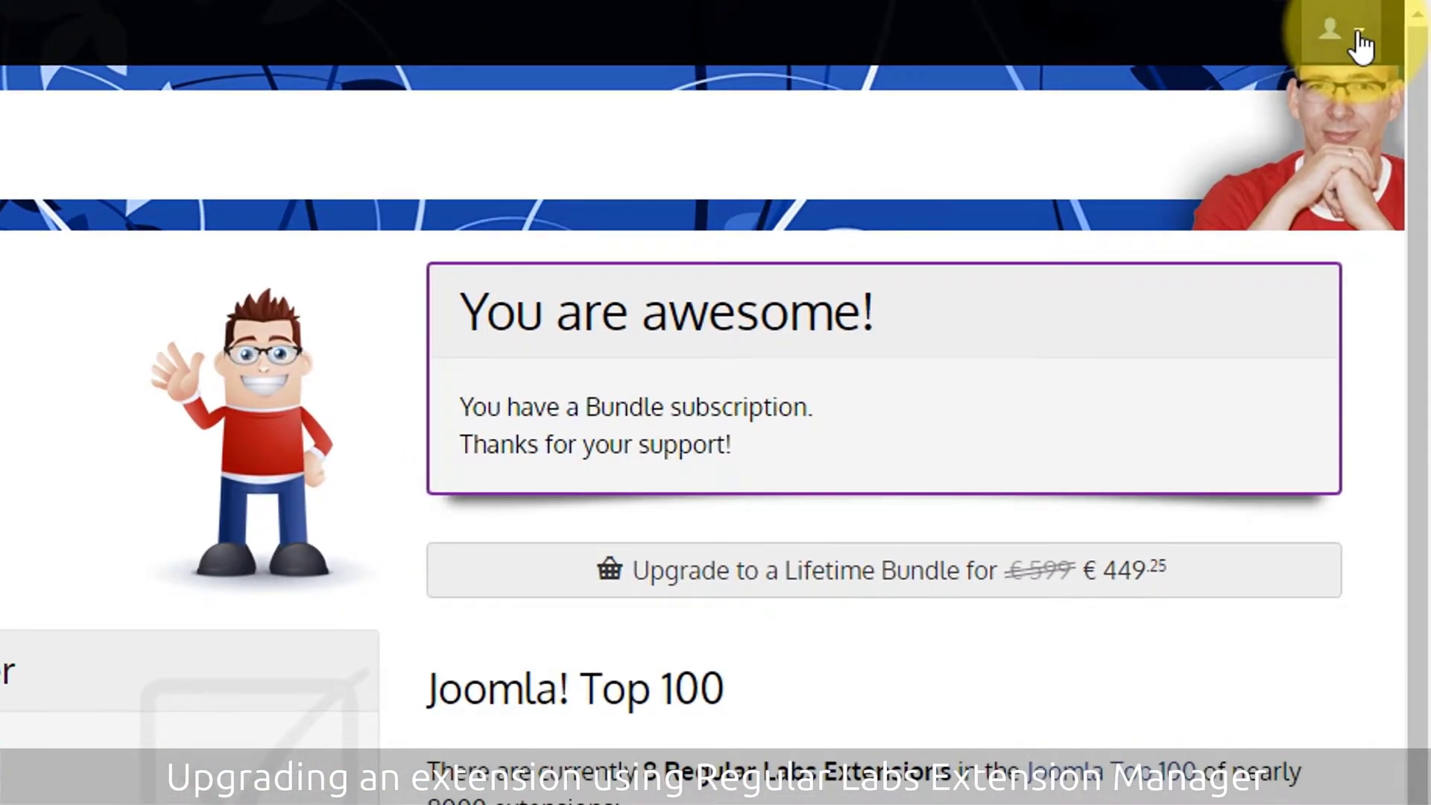
Step: Switch to the Regular Labs website and copy the existing key from the account's Download Keys page
{"action": "left_click", "coordinate": [1258, 76]}
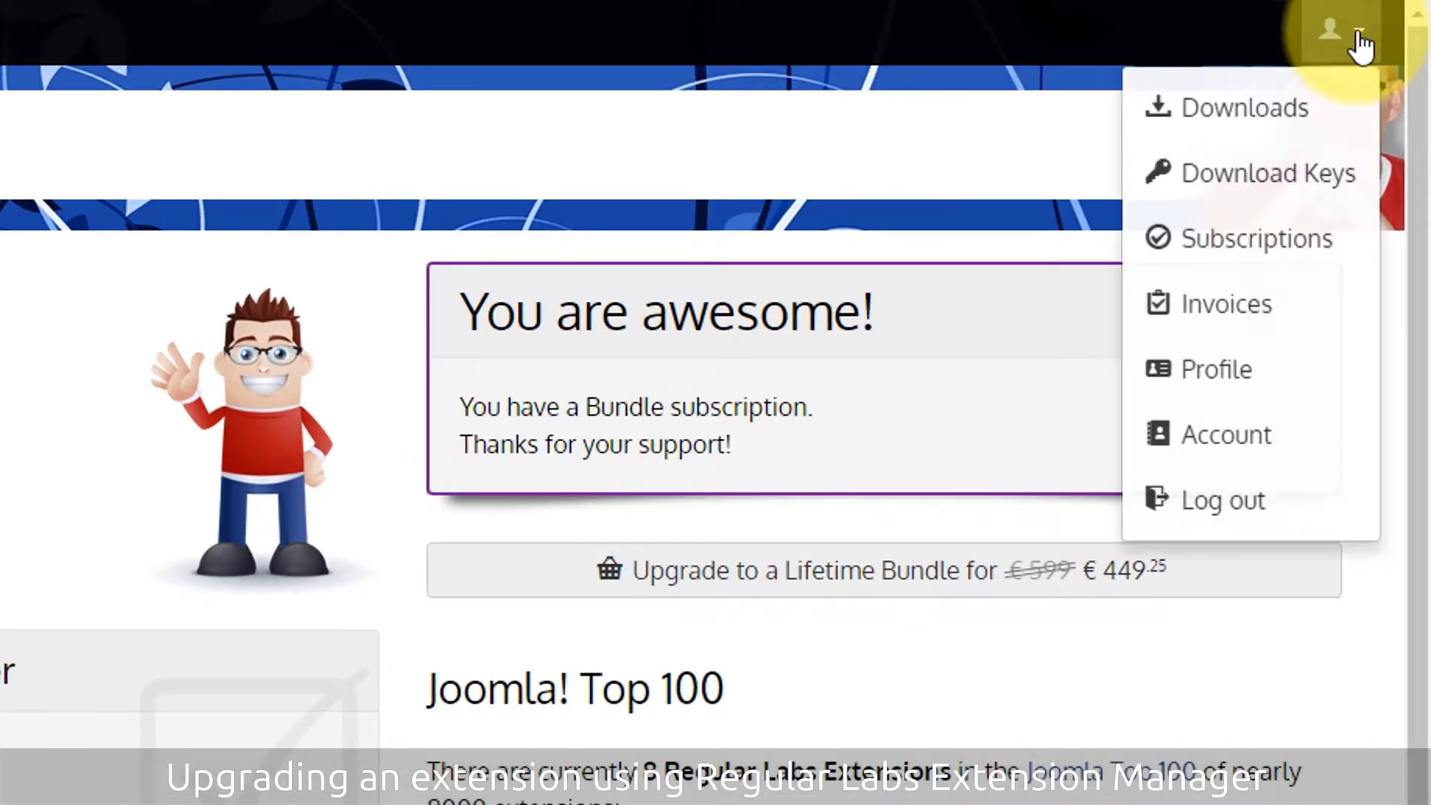
{"action": "left_click", "coordinate": [1300, 178]}
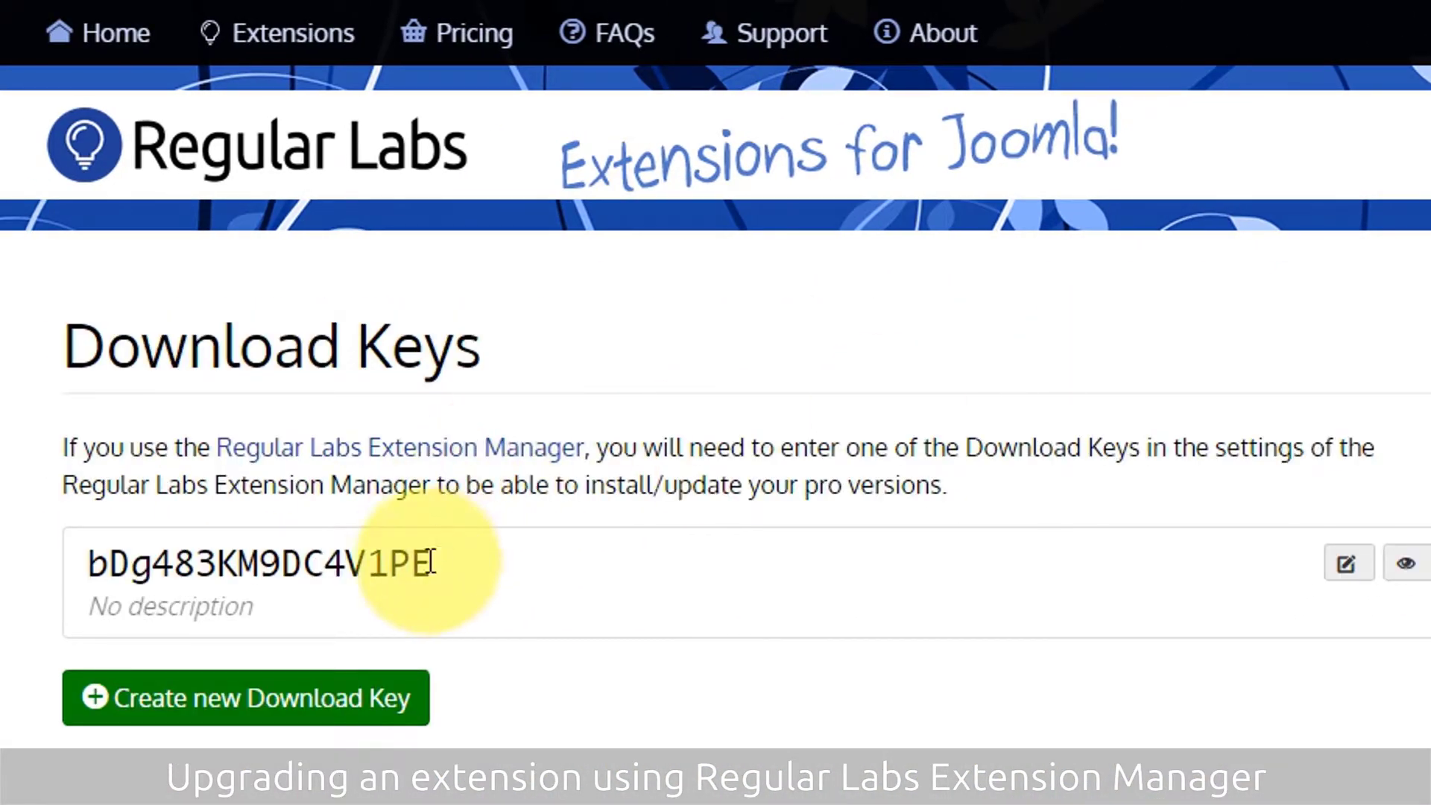
{"action": "left_click_drag", "start_coordinate": [387, 563], "coordinate": [25, 580]}
{"action": "key", "text": "ctrl+c"}
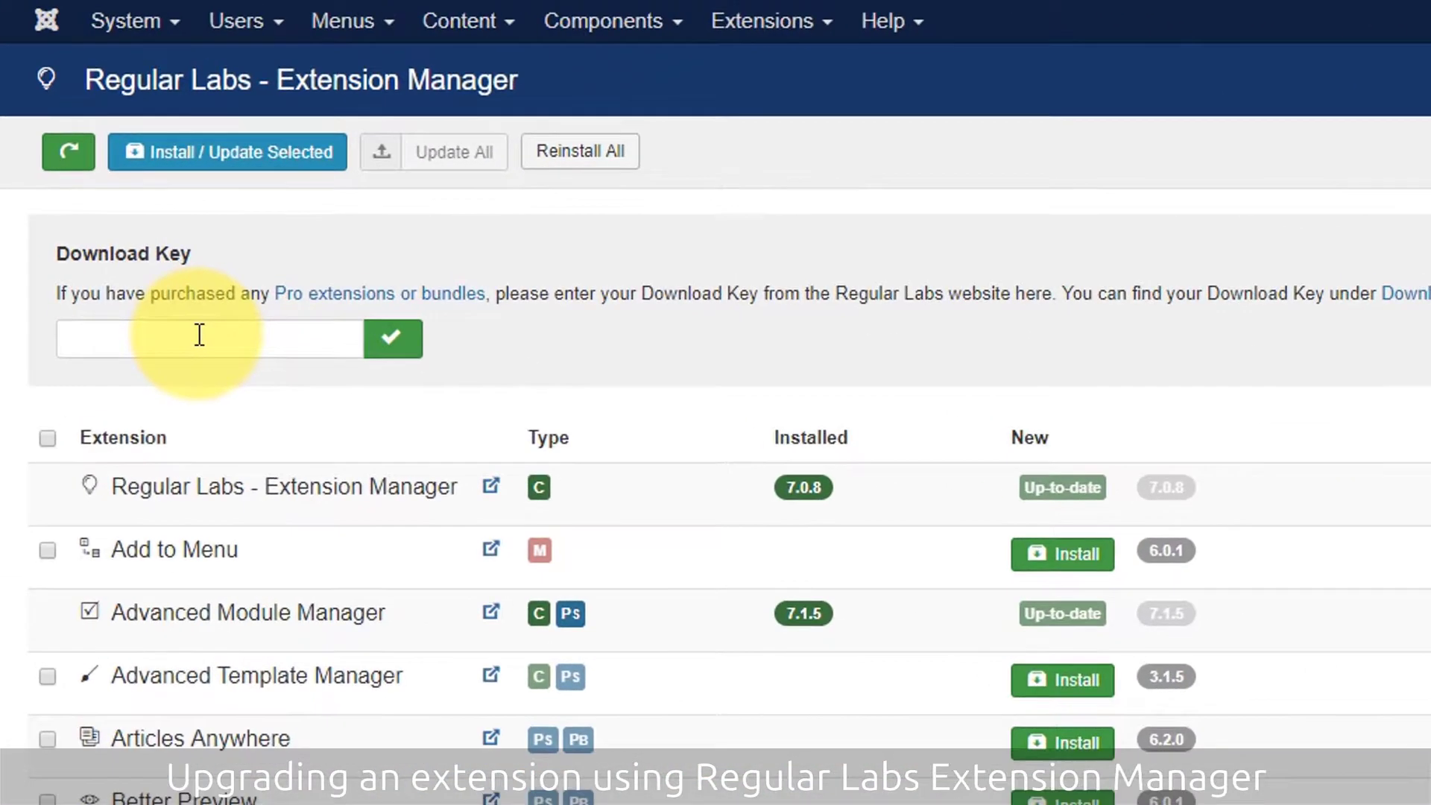
Step: Back in Joomla's Regular Labs Extension Manager, paste the copied Download Key and save it
{"action": "left_click", "coordinate": [112, 227]}
{"action": "key", "text": "ctrl+v"}
{"action": "left_click", "coordinate": [406, 343]}
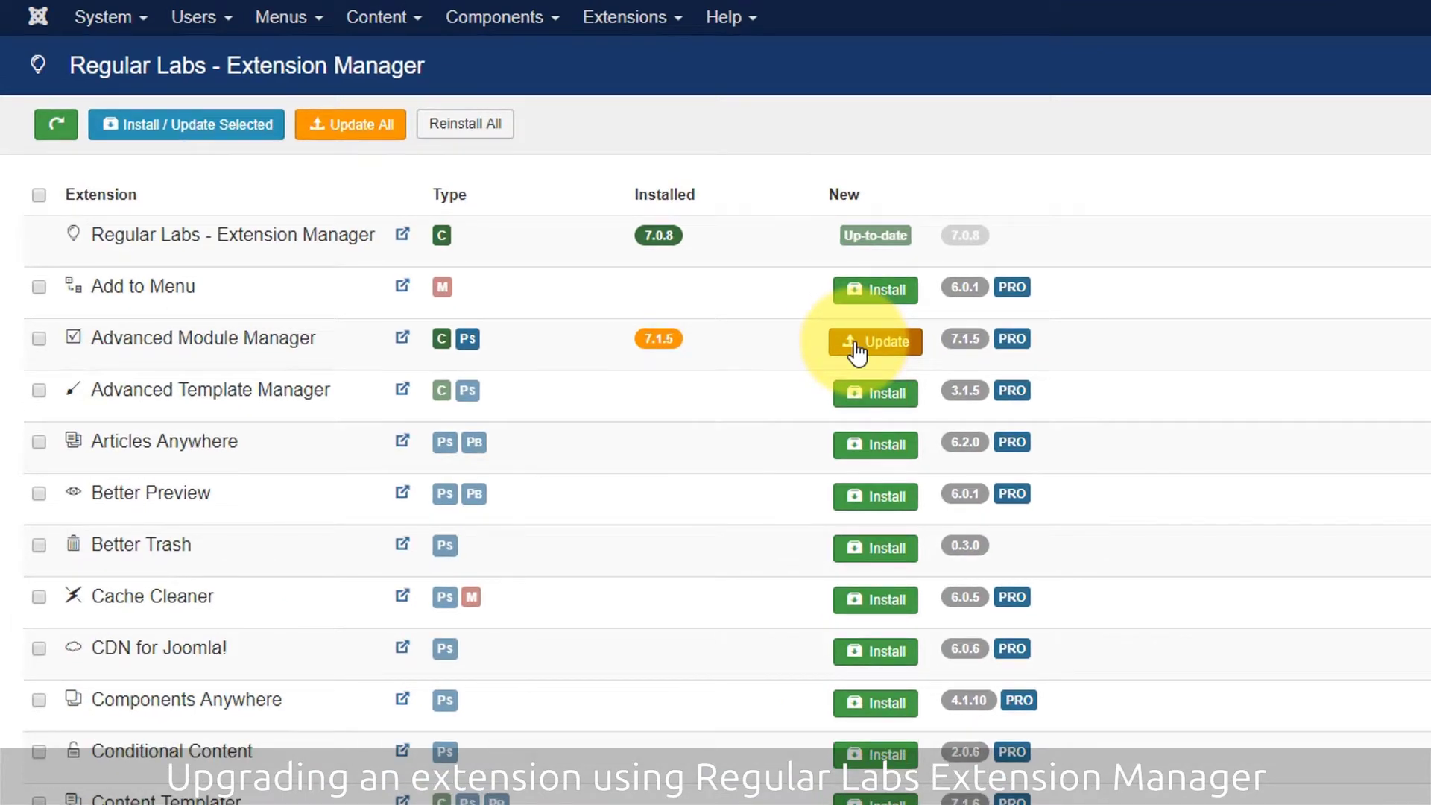
Step: Update Advanced Module Manager to its PRO version 7.1.5 and close the update dialog
{"action": "left_click", "coordinate": [857, 348]}
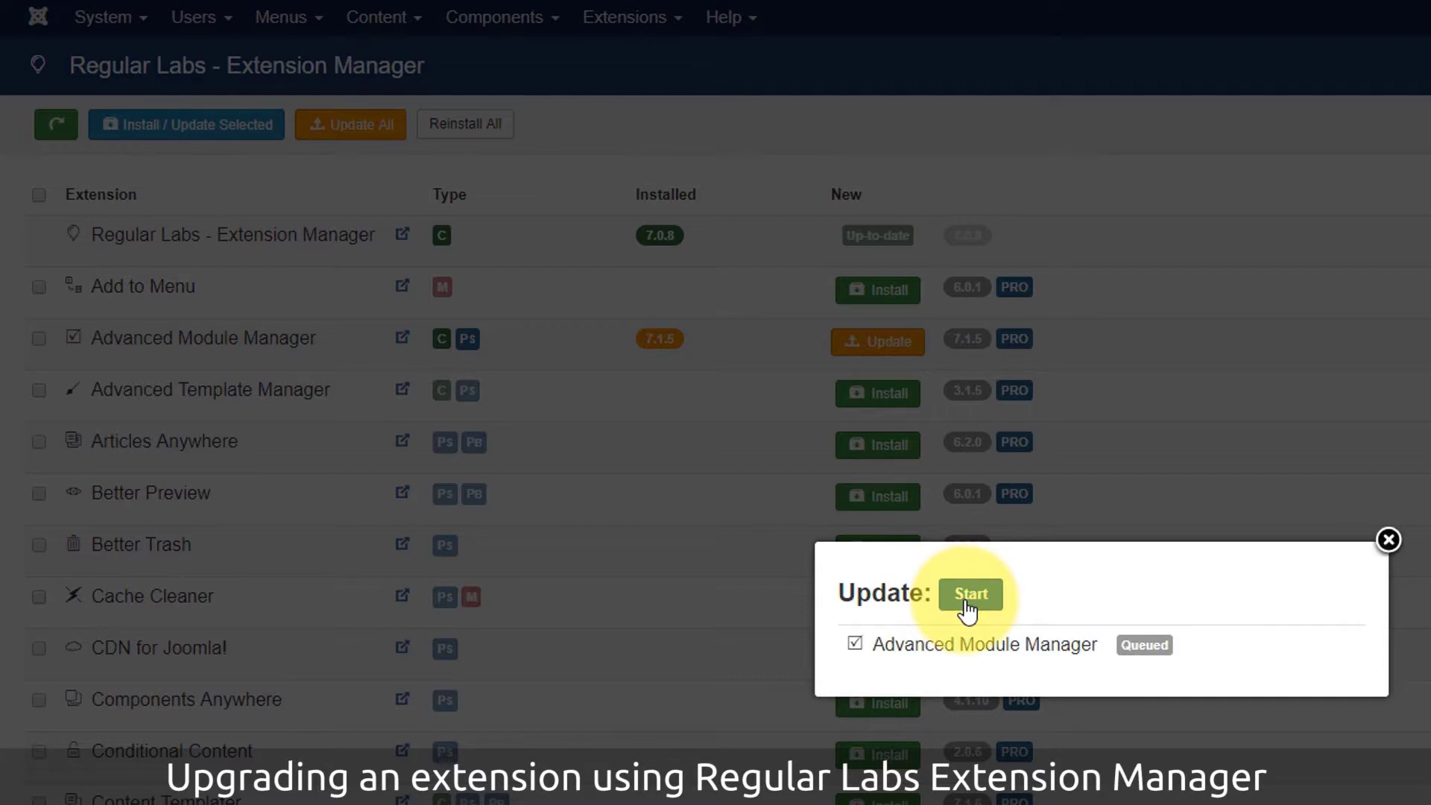
{"action": "left_click", "coordinate": [966, 602]}
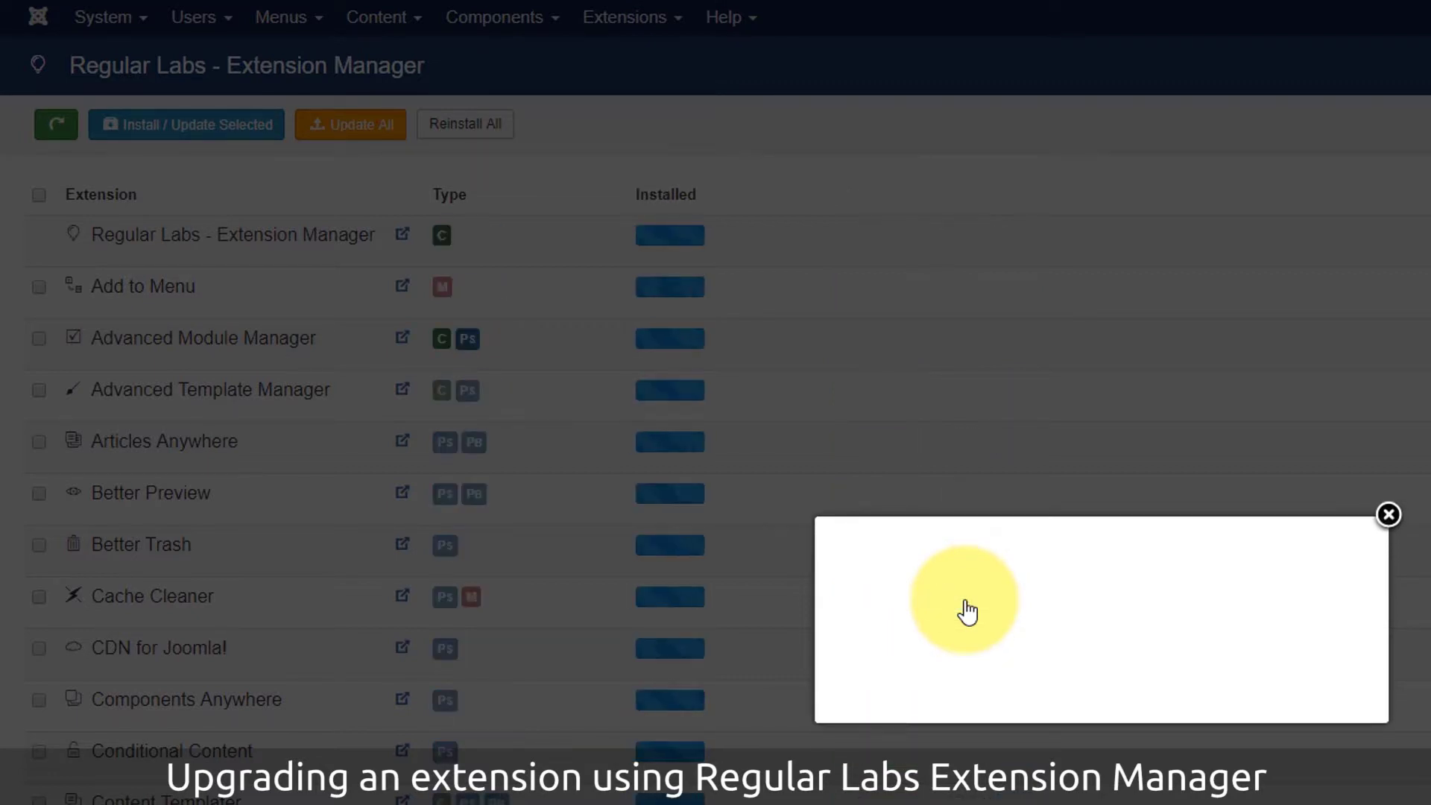
{"action": "left_click", "coordinate": [1389, 515]}
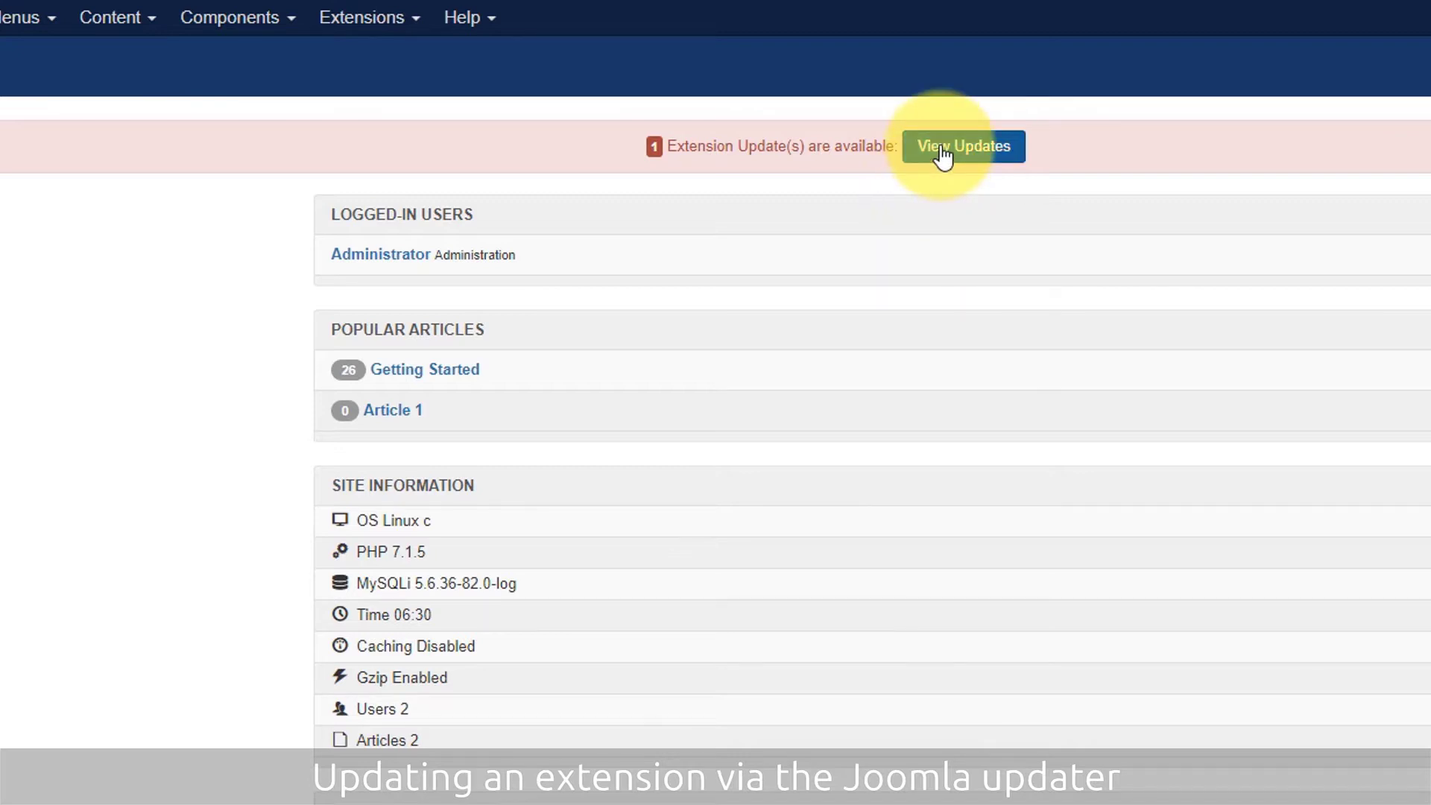
Step: View the available extension updates in Joomla's updater, select Regular Labs - Advanced Module Manager and update it to 7.1.5PRO
{"action": "left_click", "coordinate": [968, 153]}
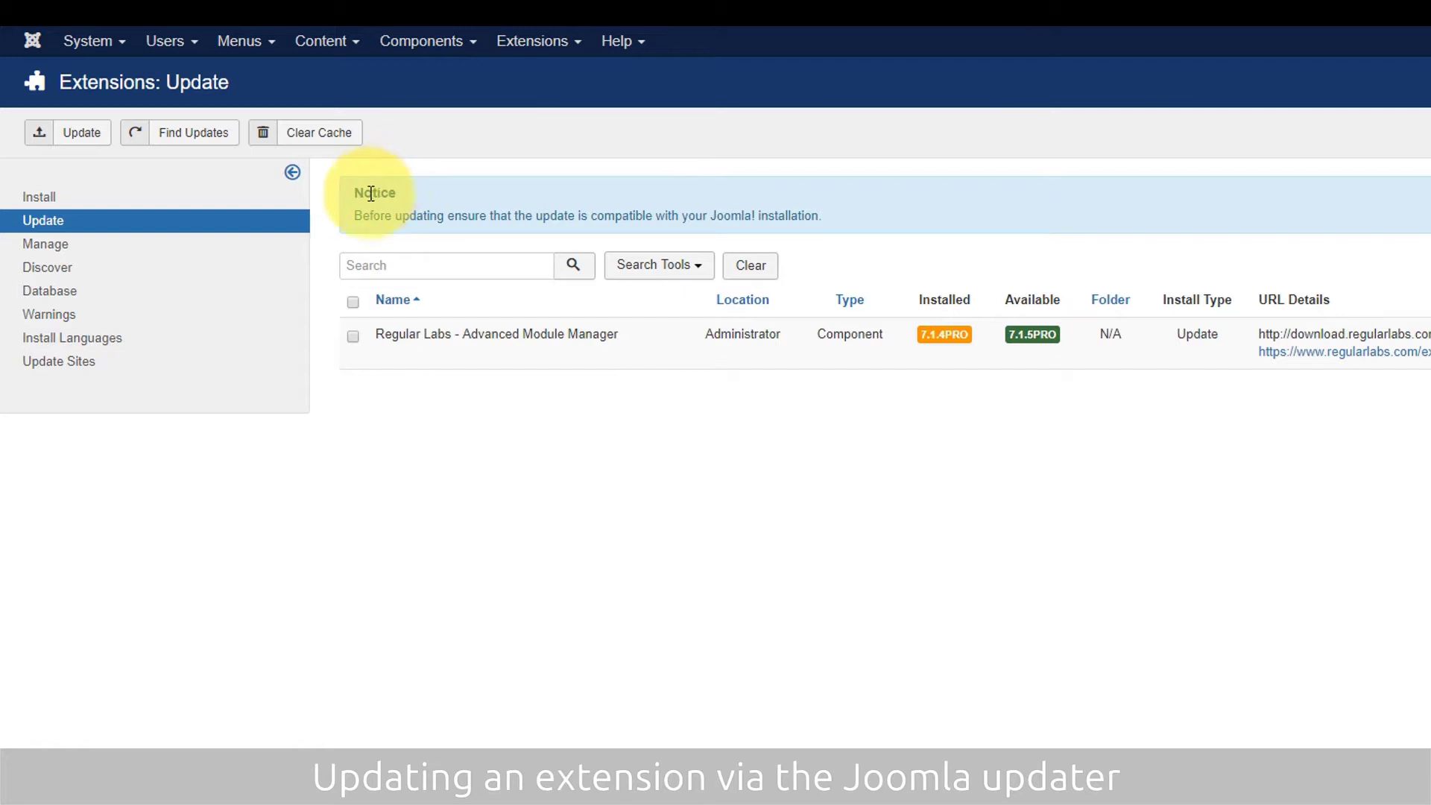
{"action": "left_click", "coordinate": [353, 301]}
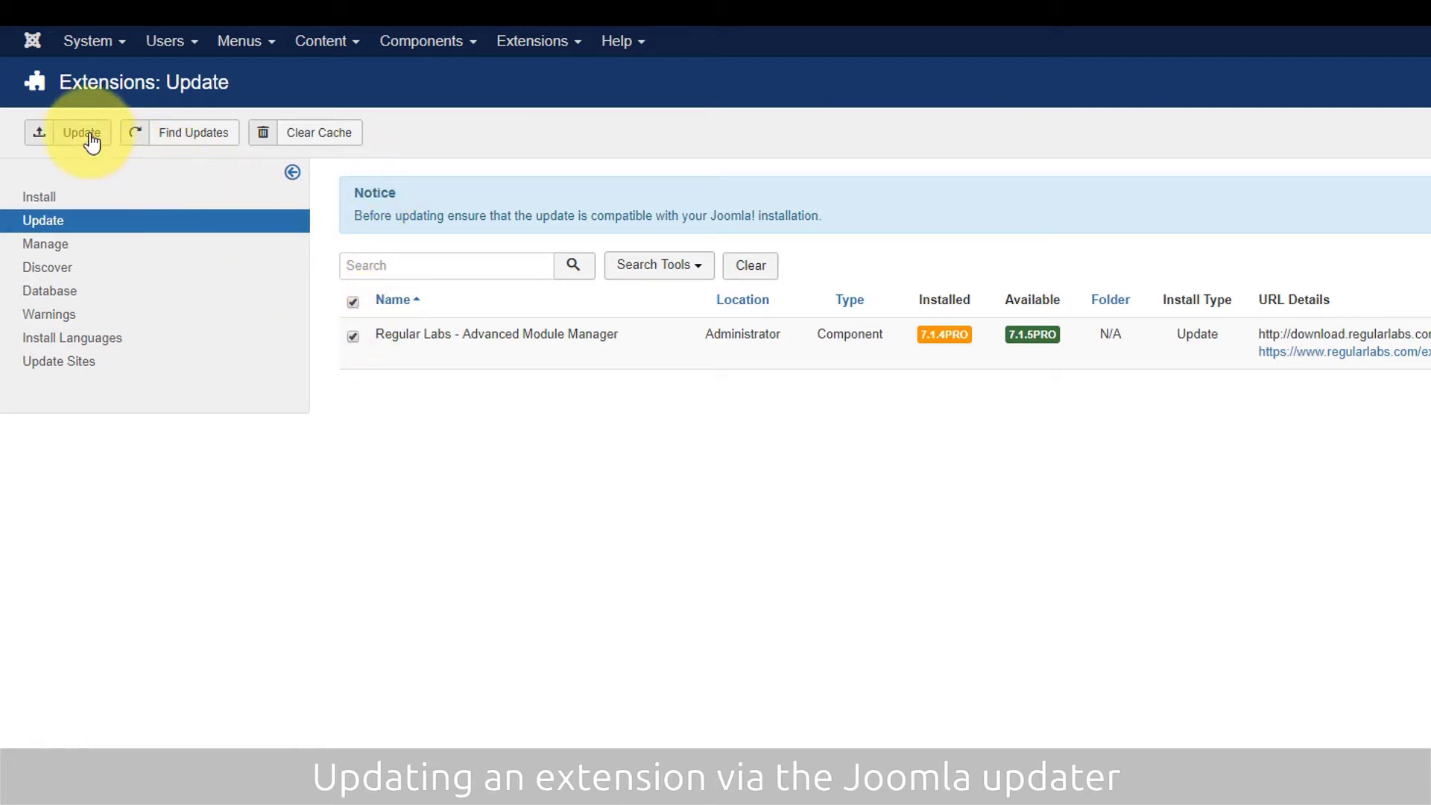
{"action": "left_click", "coordinate": [83, 139]}
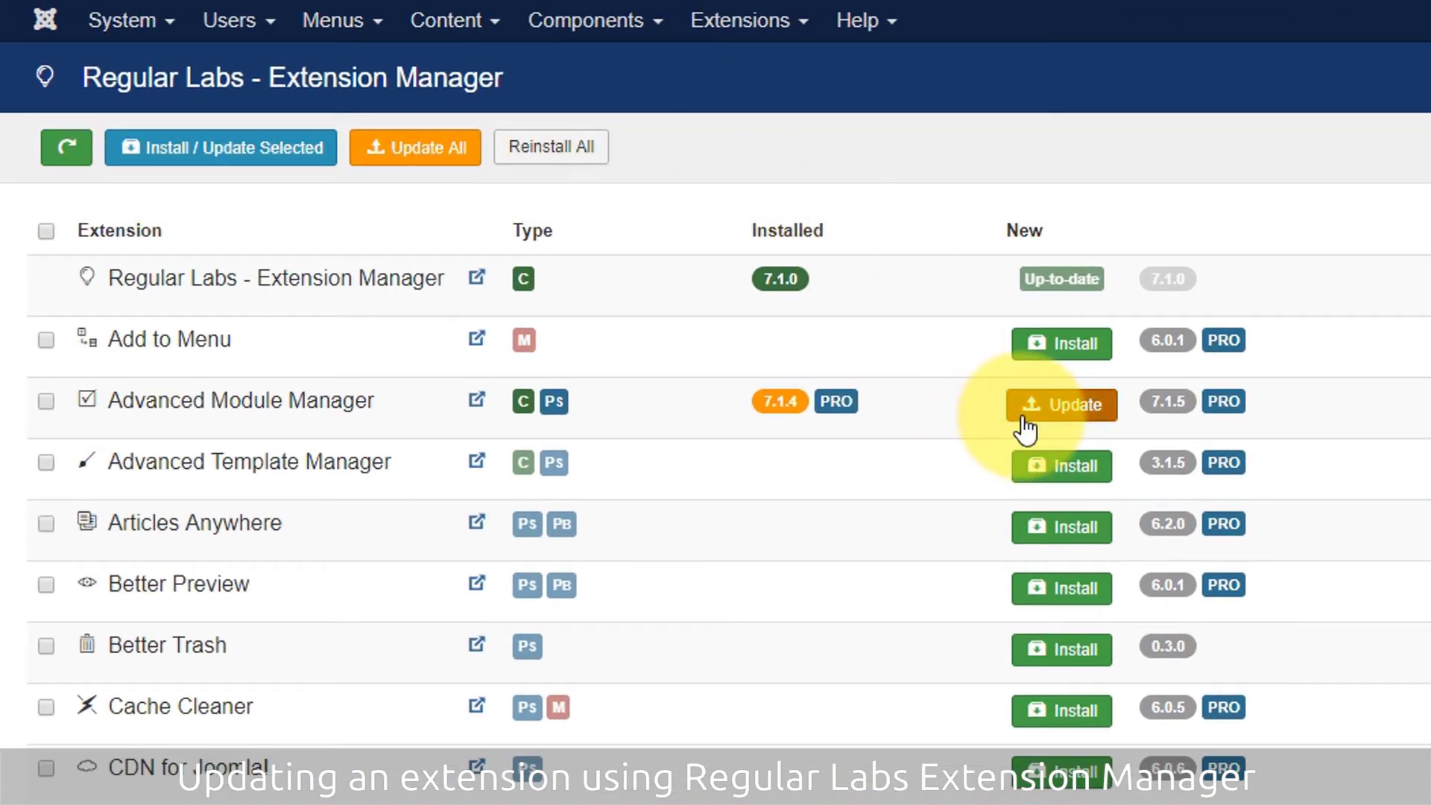
Step: Run Update All in the Regular Labs Extension Manager to bring Advanced Module Manager to 7.1.5 PRO, closing the update dialog when done
{"action": "left_click", "coordinate": [418, 149]}
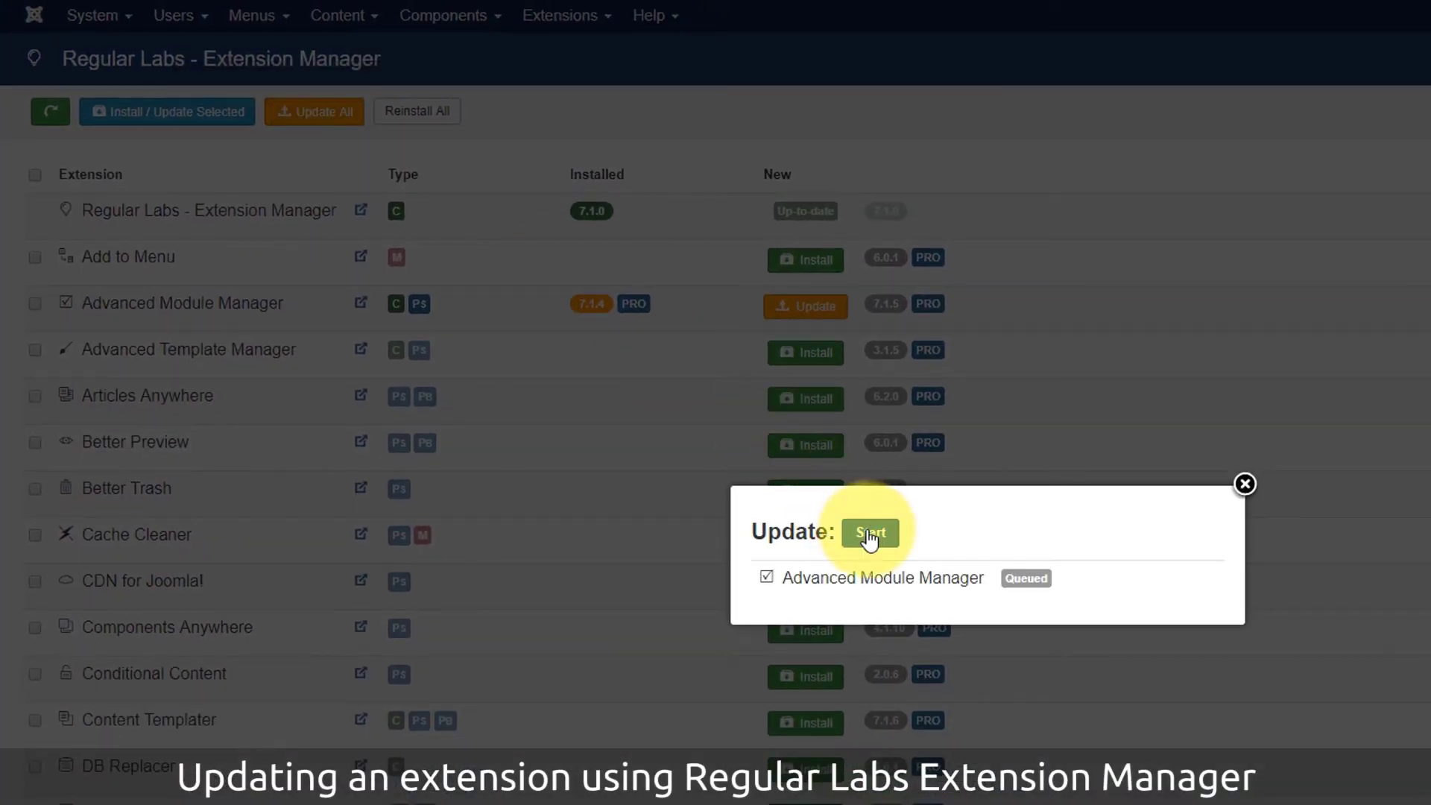
{"action": "left_click", "coordinate": [974, 600]}
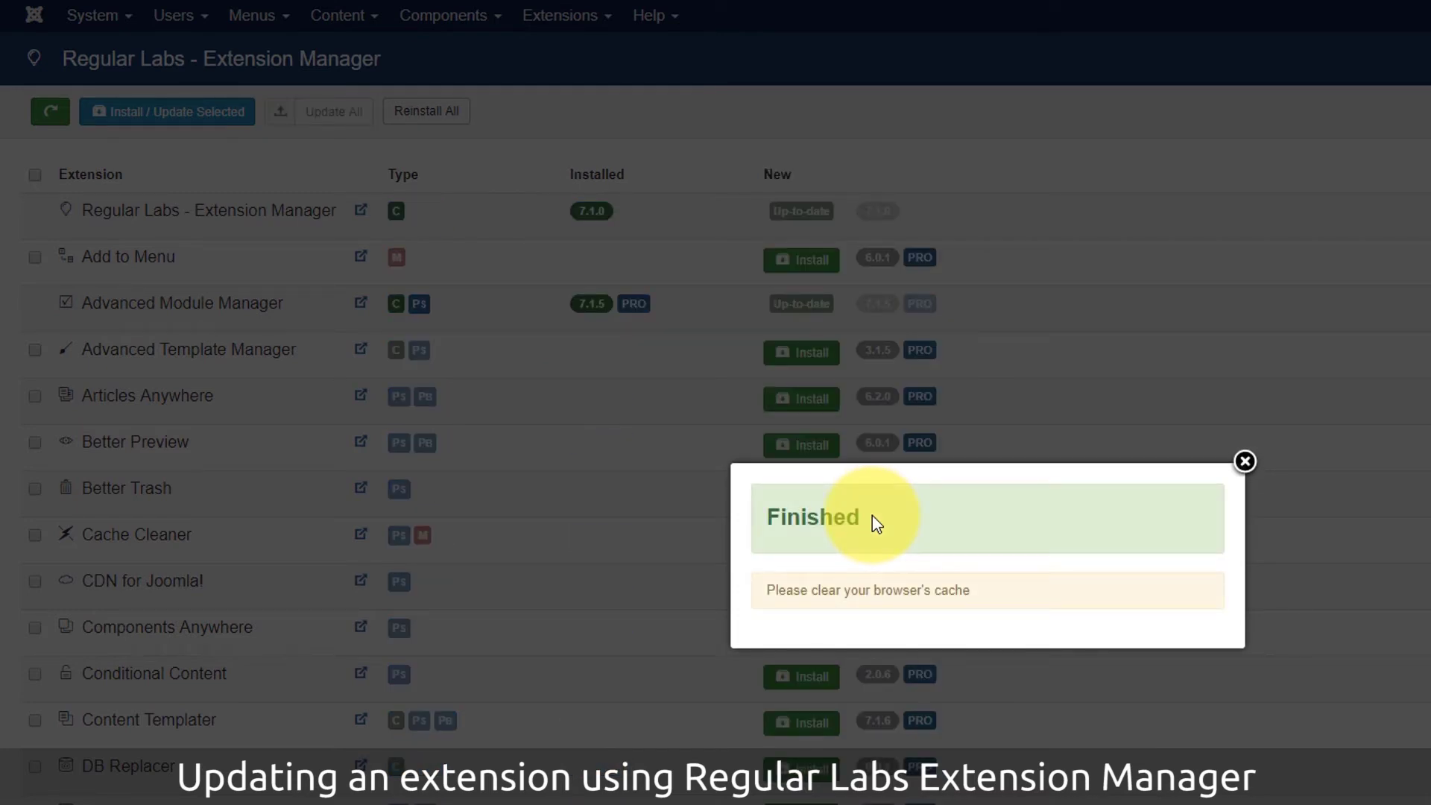
{"action": "left_click", "coordinate": [1245, 463]}
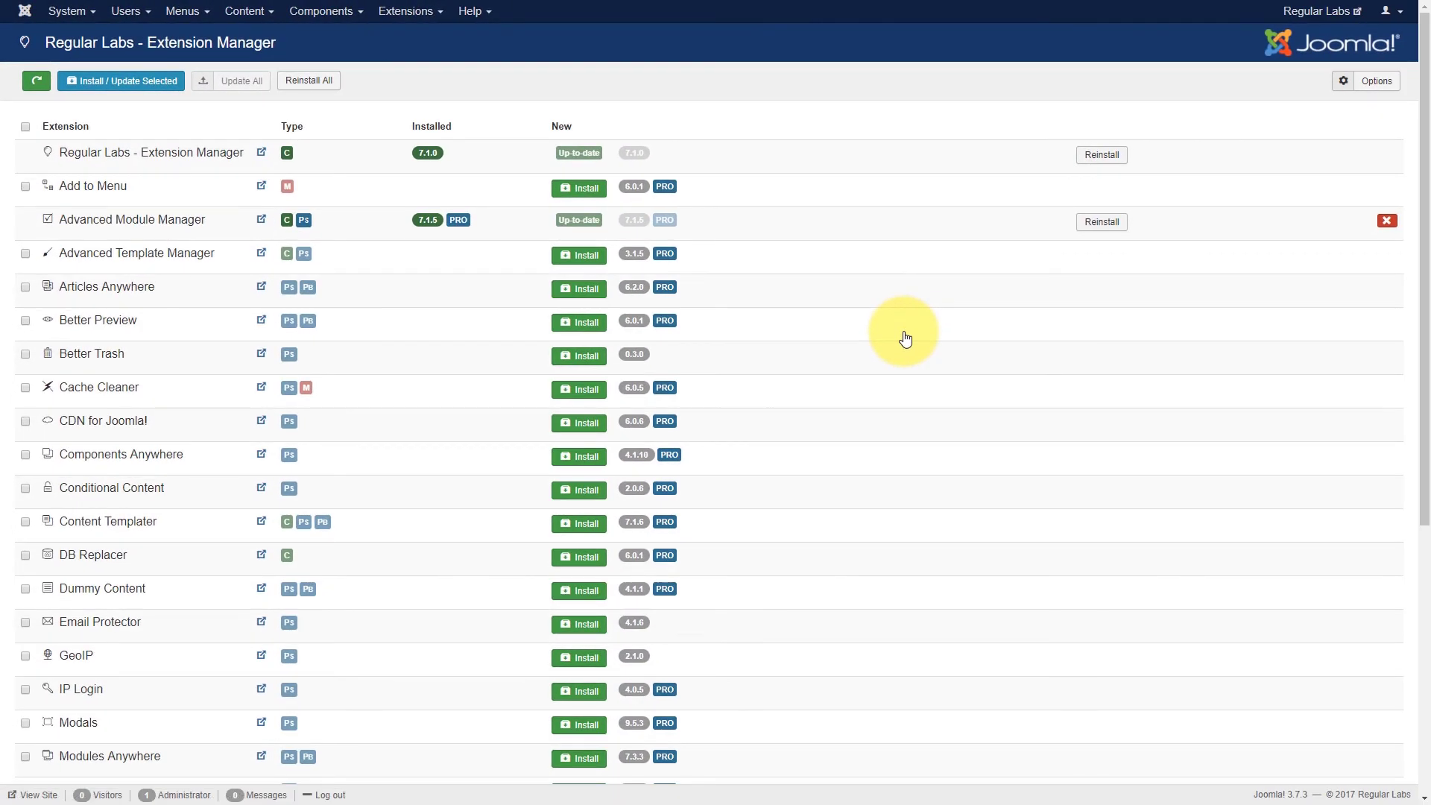